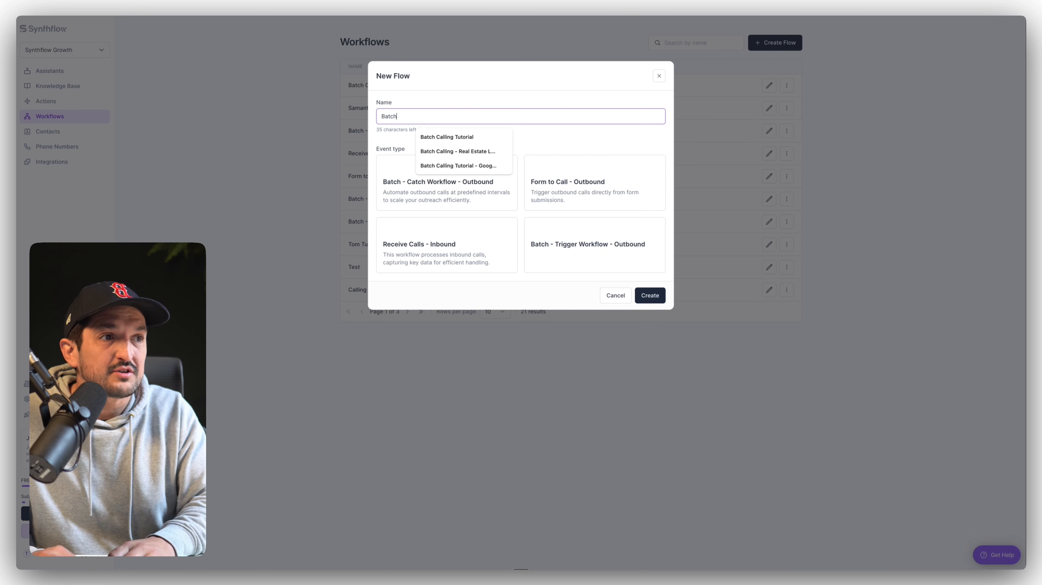
Step: Create a new flow named "Batch Calling Tutorial - Test" with the "Batch - Trigger Workflow - Outbound" event type
key("Down")
key("Tab")
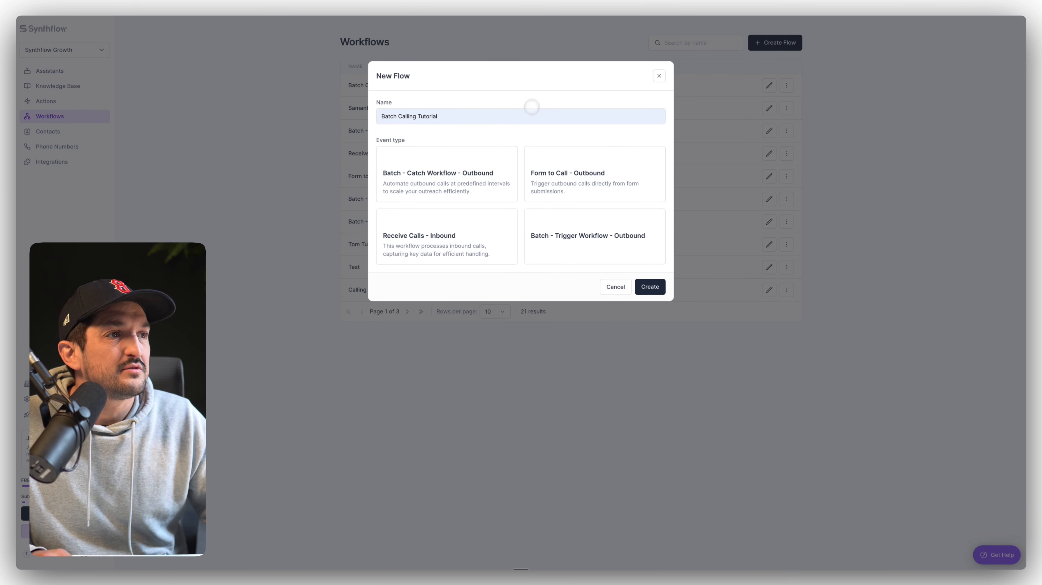
left_click(532, 113)
type("- Test")
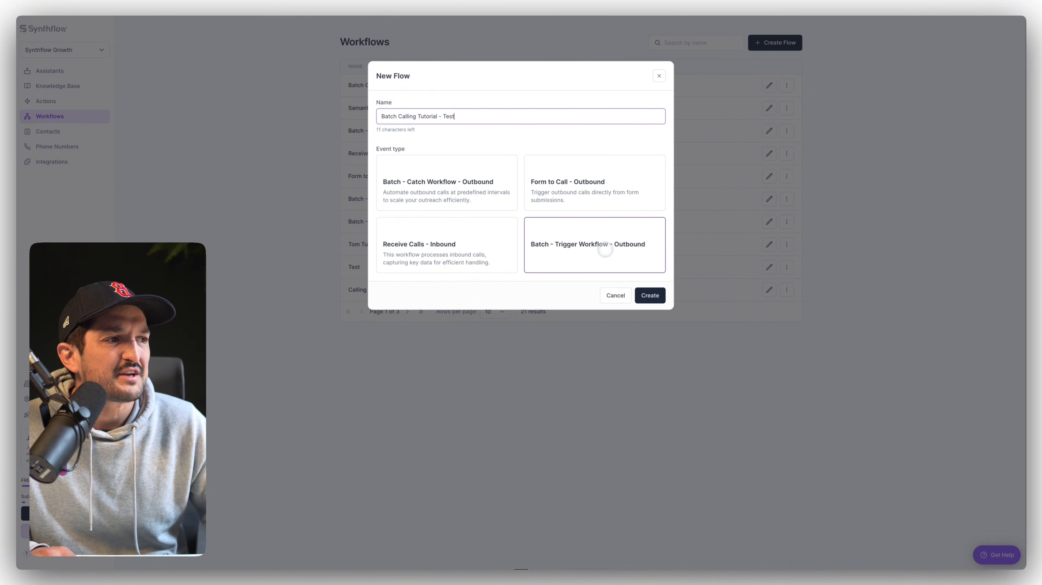
left_click(588, 255)
left_click(648, 292)
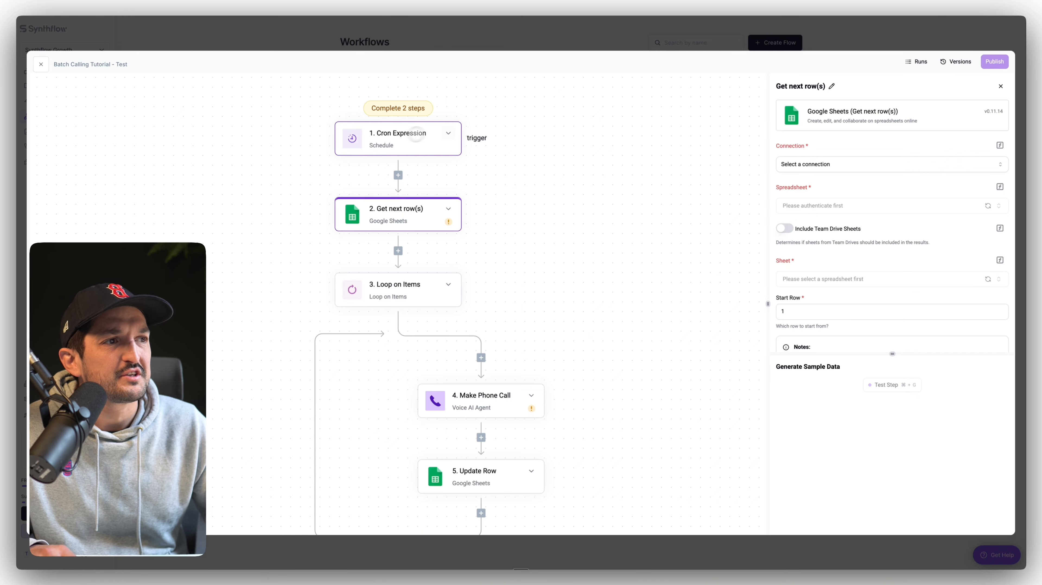
Step: Replace the flow's Cron Expression trigger with the Every X Minutes schedule trigger
left_click(449, 132)
left_click(466, 144)
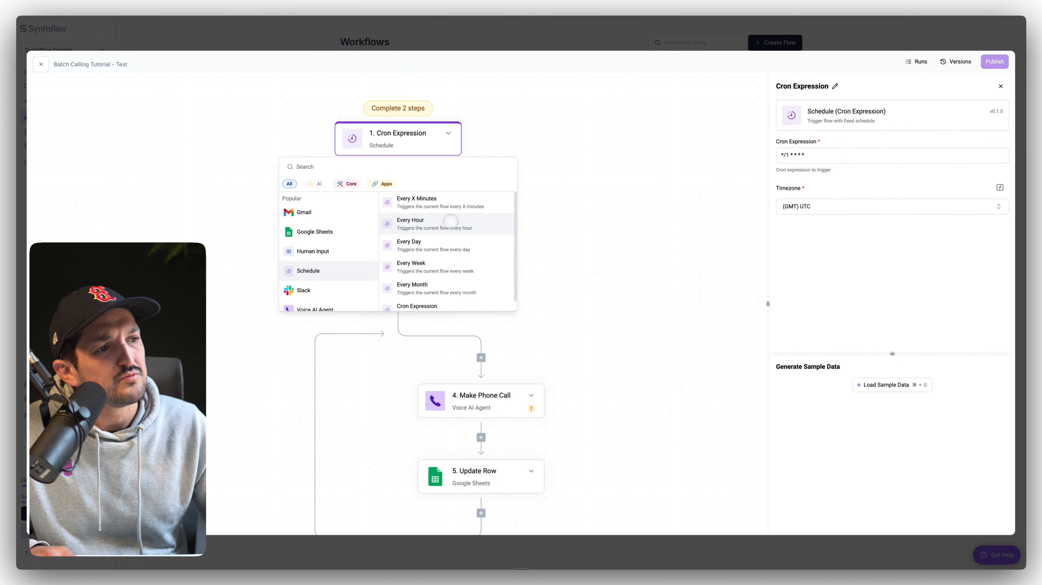
left_click(450, 204)
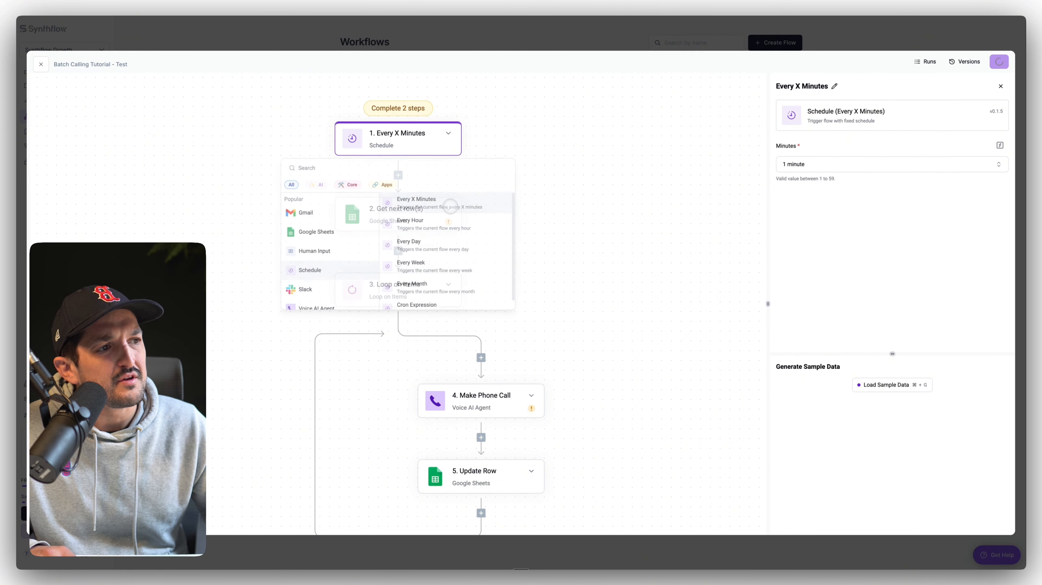
Step: Set the Every X Minutes trigger's interval to 30 minutes and load its sample data
left_click(797, 165)
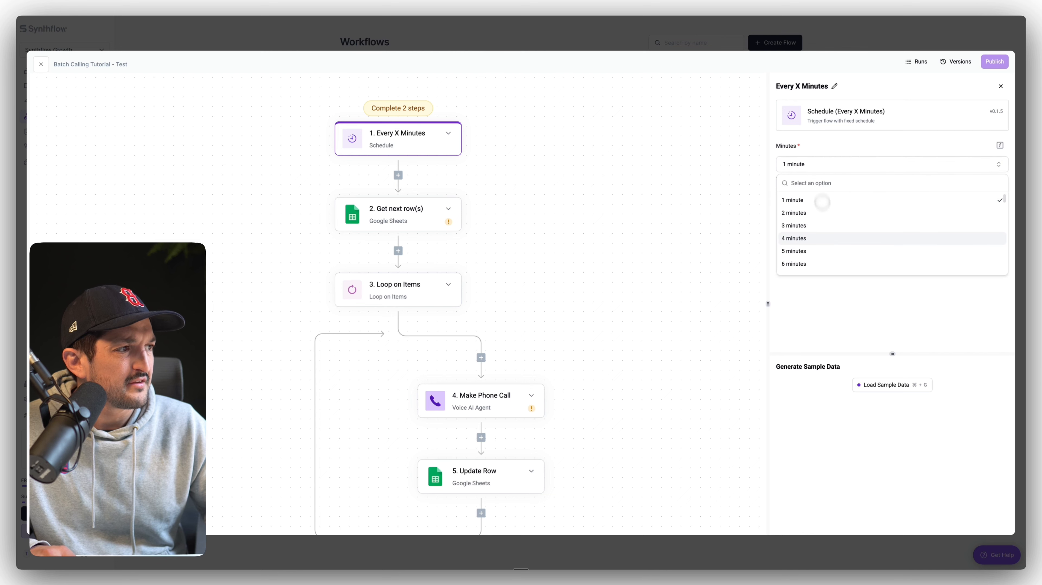
scroll(821, 251, "down", 10)
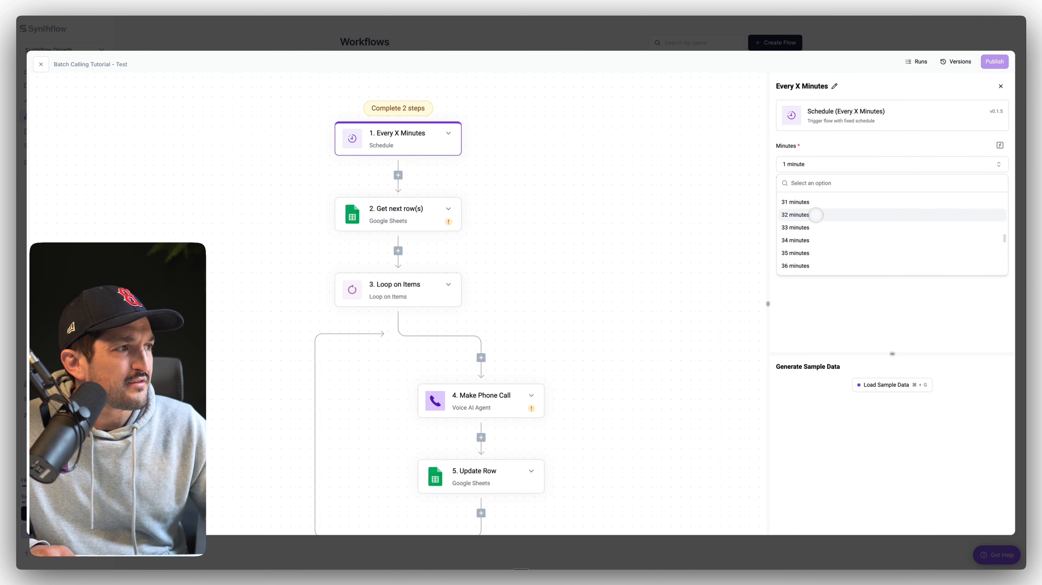
scroll(817, 217, "up", 2)
left_click(815, 205)
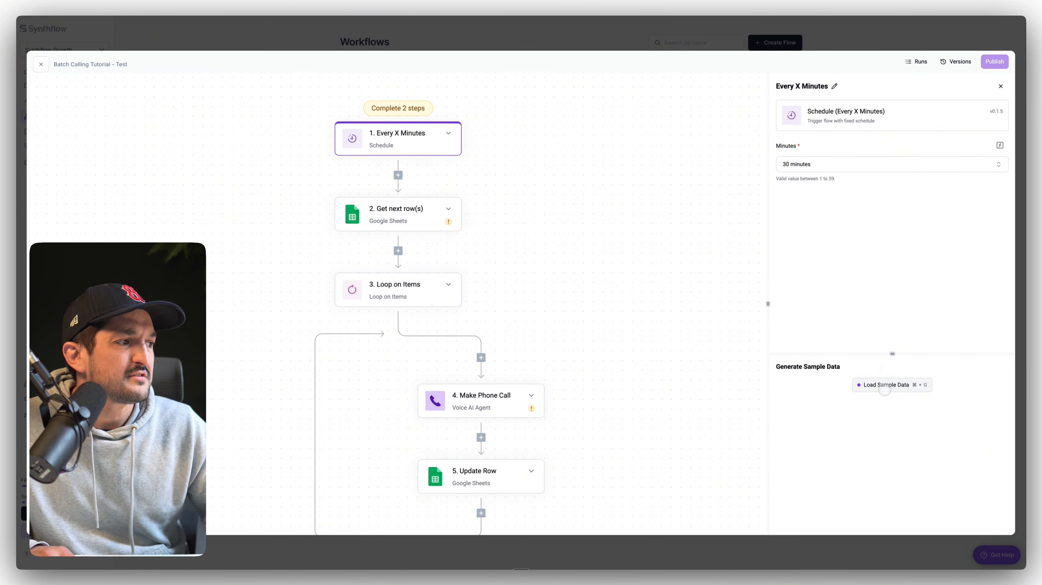
left_click(887, 386)
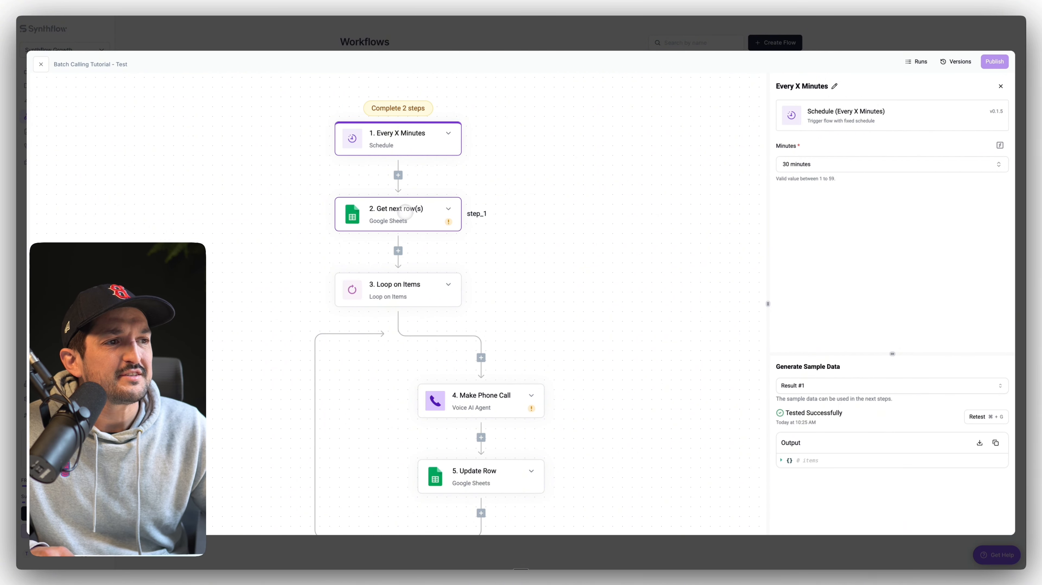
Step: Link the Get next row(s) step to Sheet1 of the Batch Calling Tutorial spreadsheet through the google-sheets-synthflow connection
left_click(394, 212)
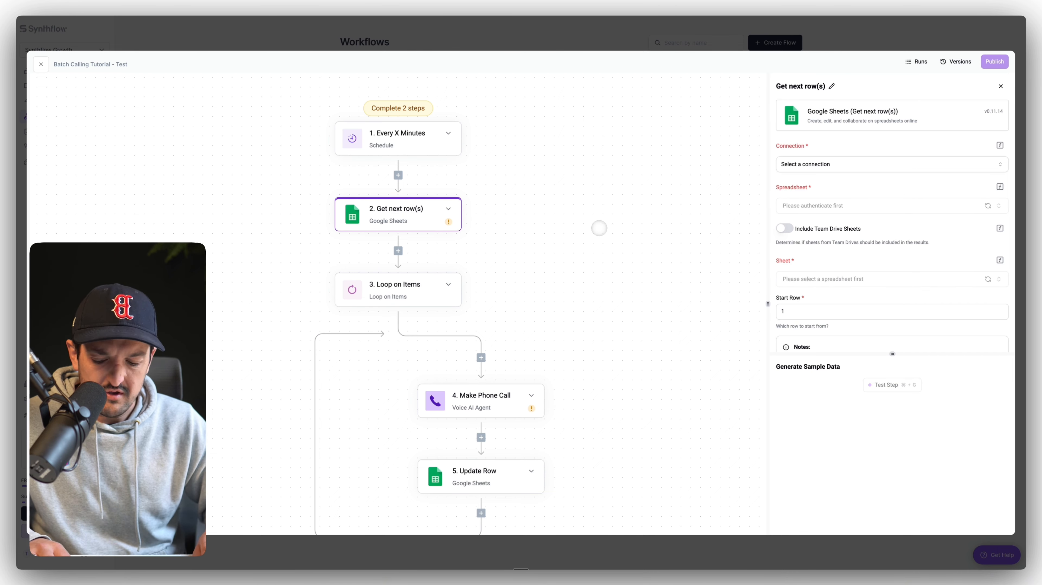
key("ctrl+Tab")
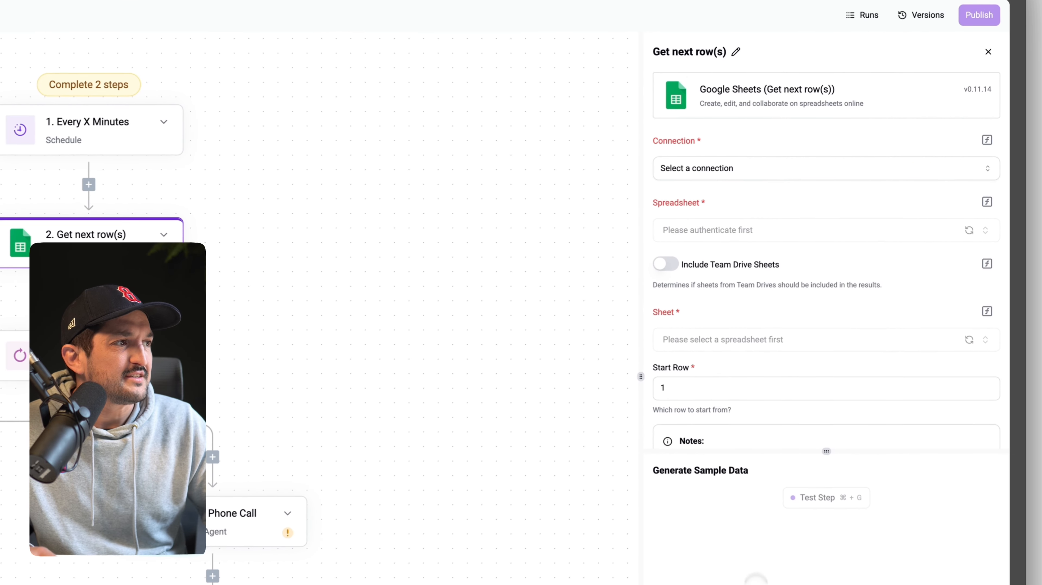
left_click(763, 164)
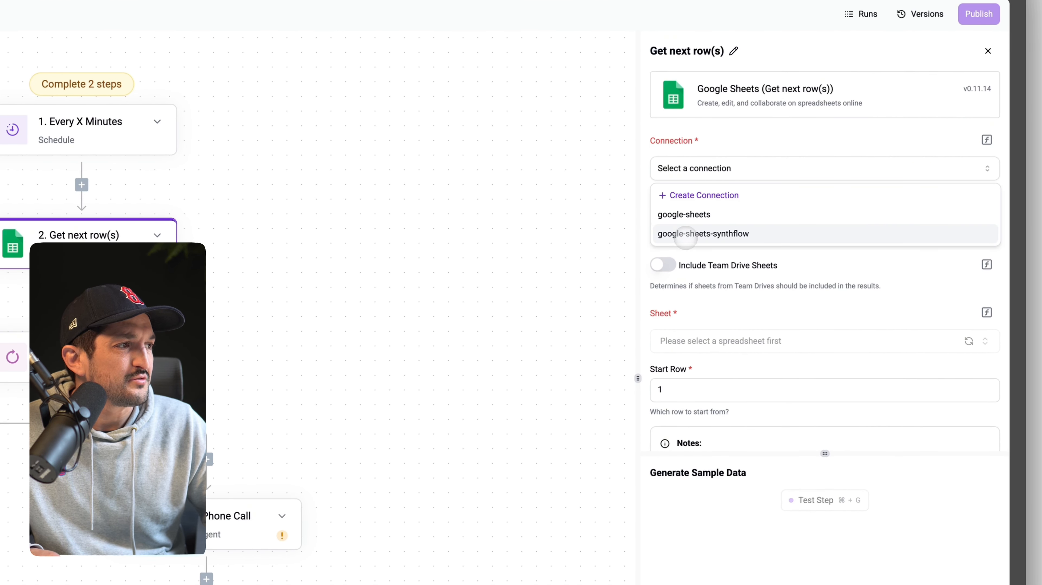
left_click(692, 234)
left_click(784, 232)
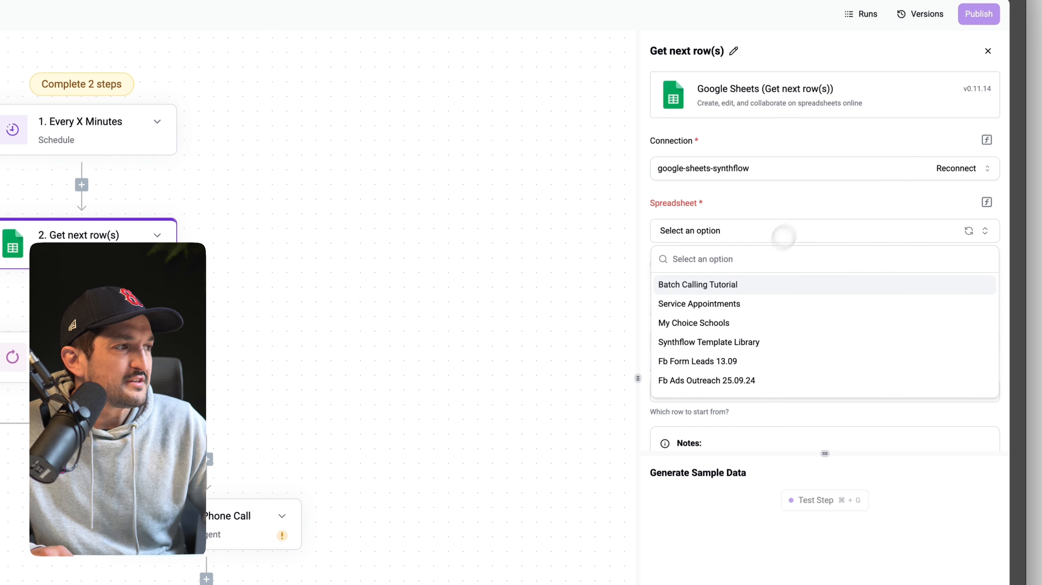
left_click(702, 285)
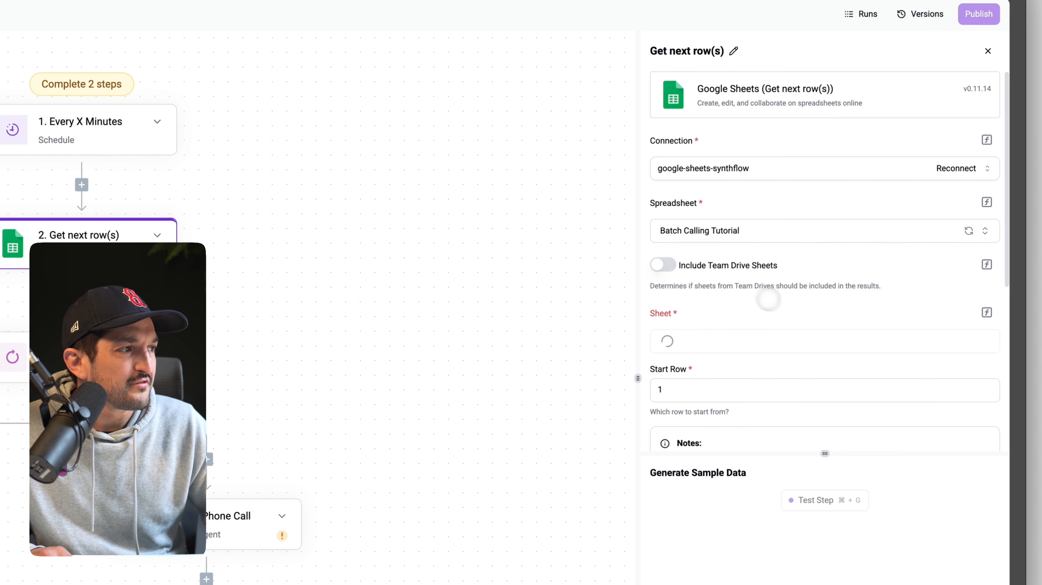
scroll(802, 310, "down", 4)
left_click(777, 189)
left_click(694, 238)
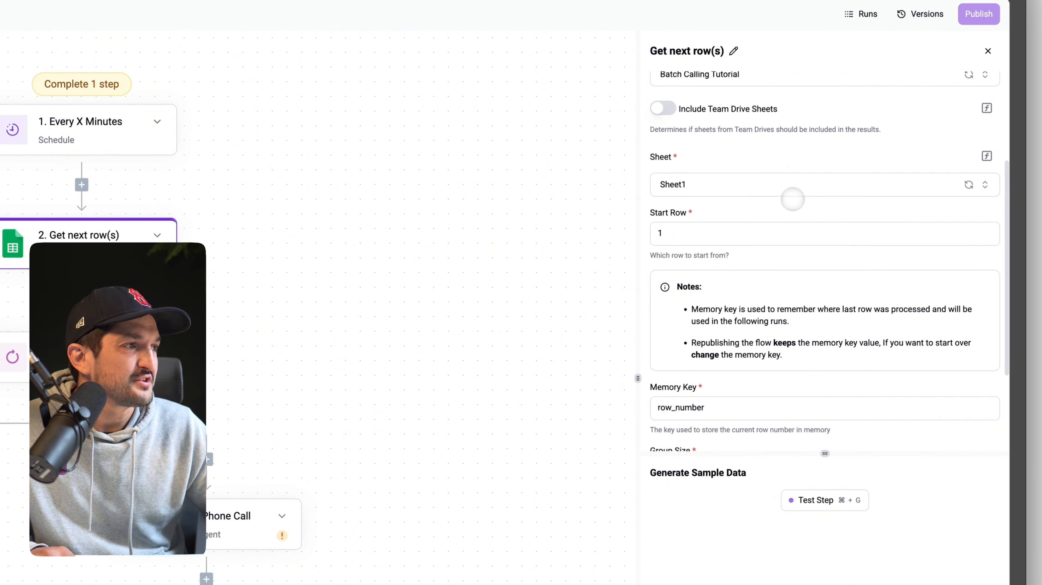
Step: Set the start row of the Get next row(s) step to 2
left_click(675, 237)
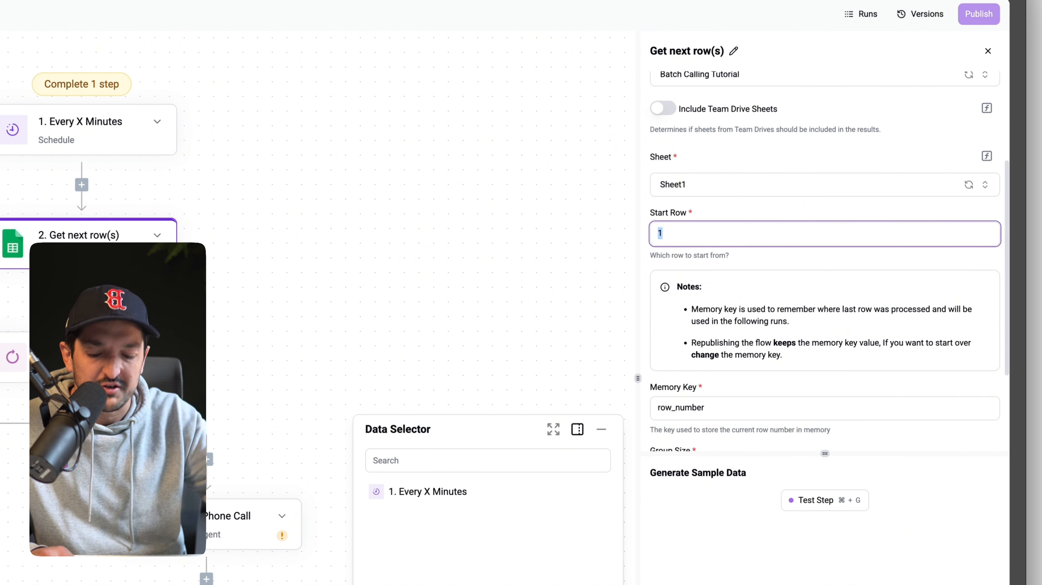
type("2")
left_click(791, 205)
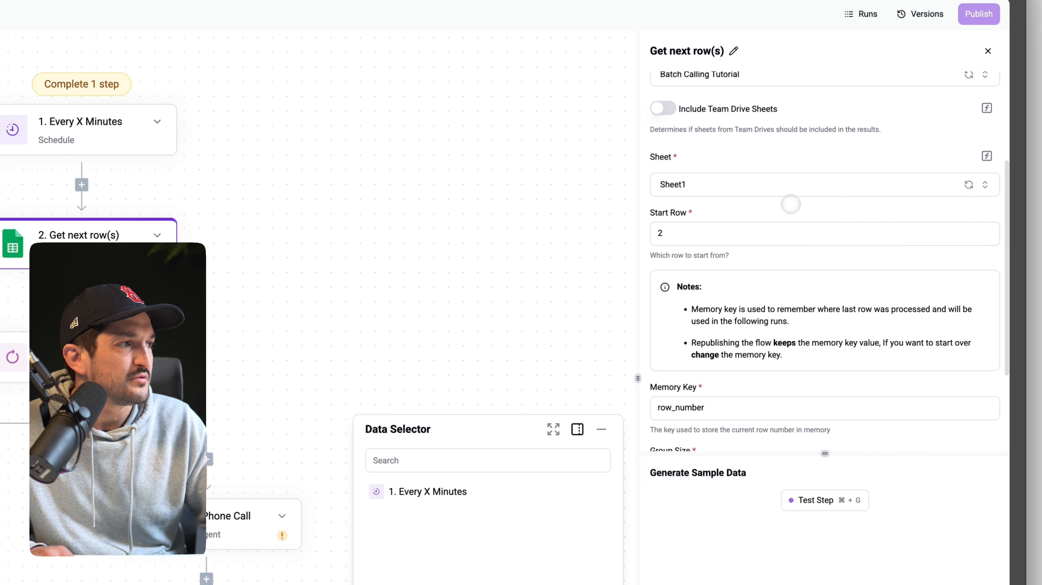
Step: Review the Memory Key and Group Size settings of the Get next row(s) step
scroll(721, 267, "down", 3)
left_click_drag(658, 275, 776, 277)
left_click(776, 278)
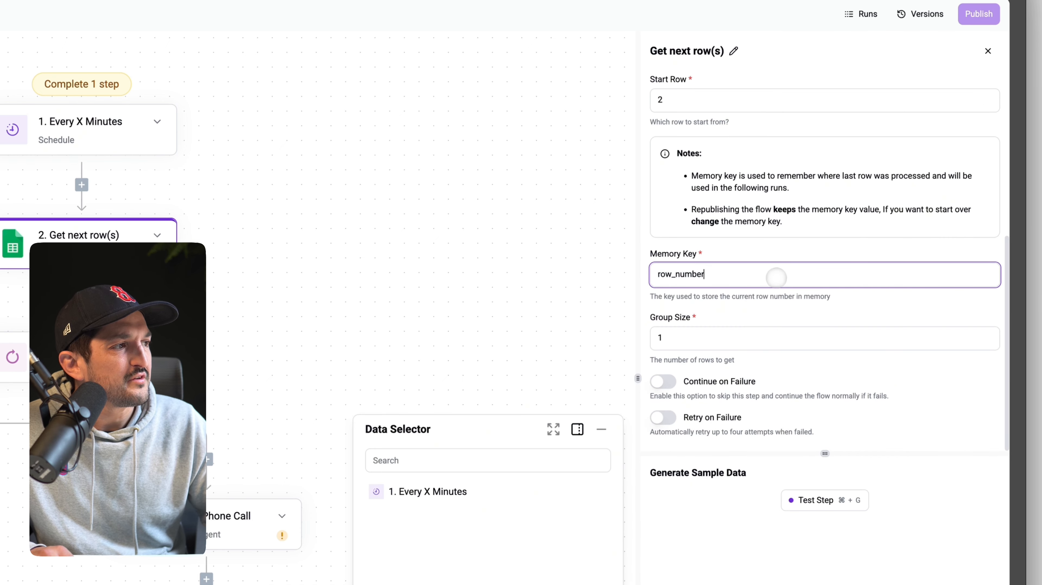
left_click_drag(662, 274, 725, 274)
left_click(780, 275)
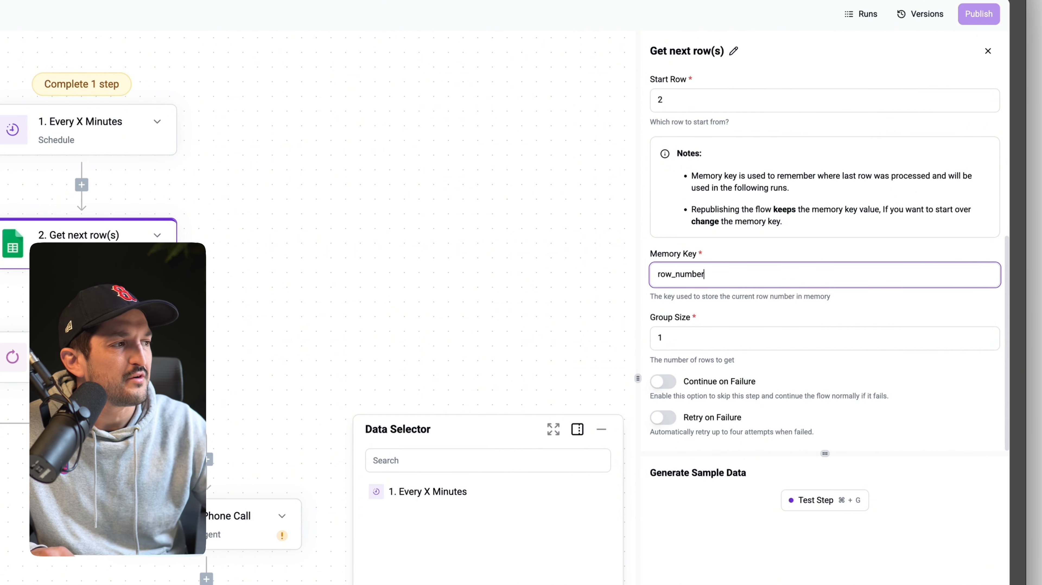
left_click(719, 338)
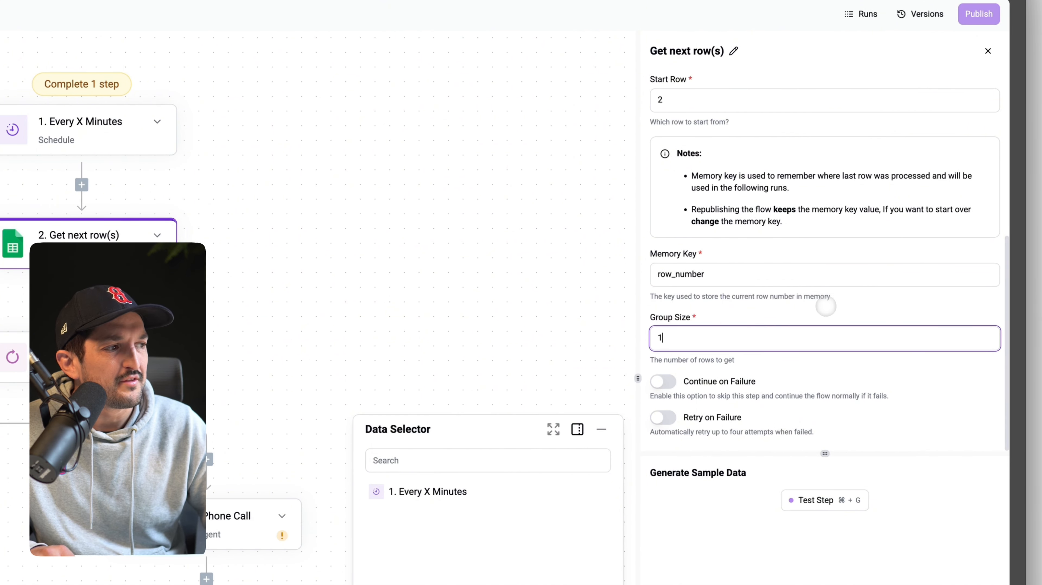
left_click(826, 305)
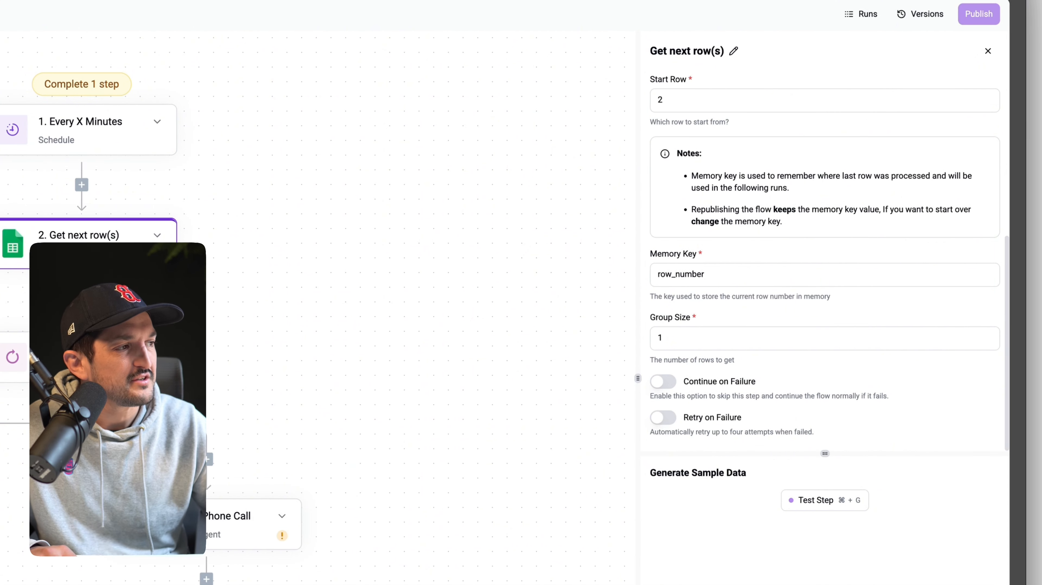
left_click(819, 338)
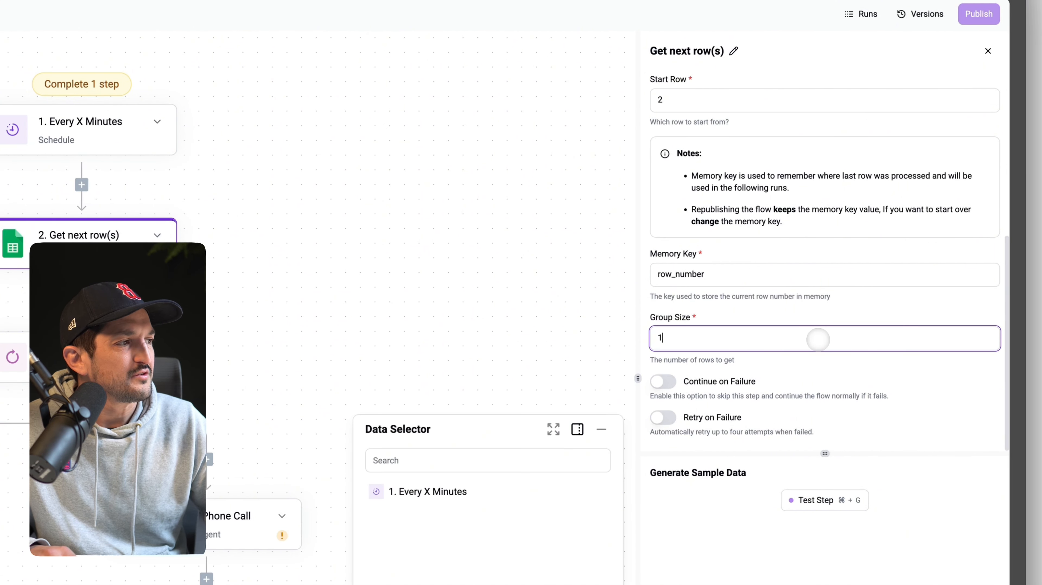
left_click(825, 319)
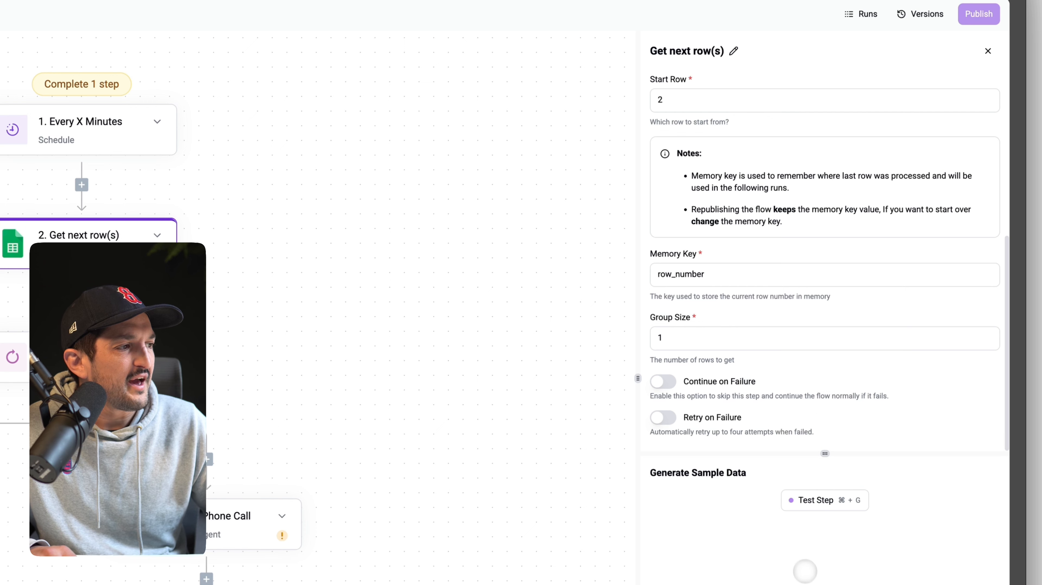
Step: Test the Get next row(s) step to generate sample data from the spreadsheet
left_click(816, 505)
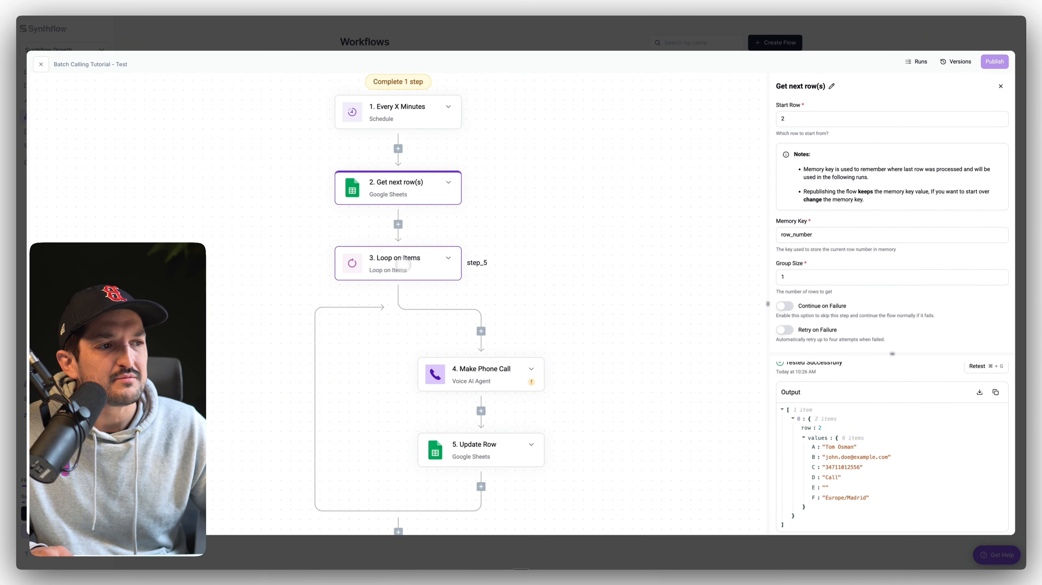
Step: Replace the missing Items reference in Loop on Items with the whole Get next row(s) result, and test the loop step
left_click(402, 263)
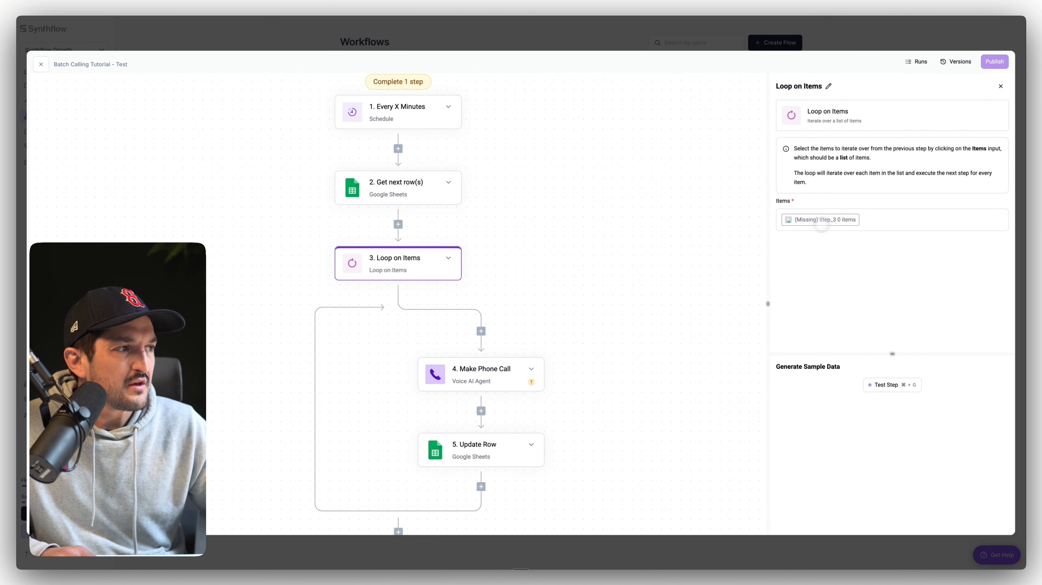
left_click(876, 220)
key("BackSpace")
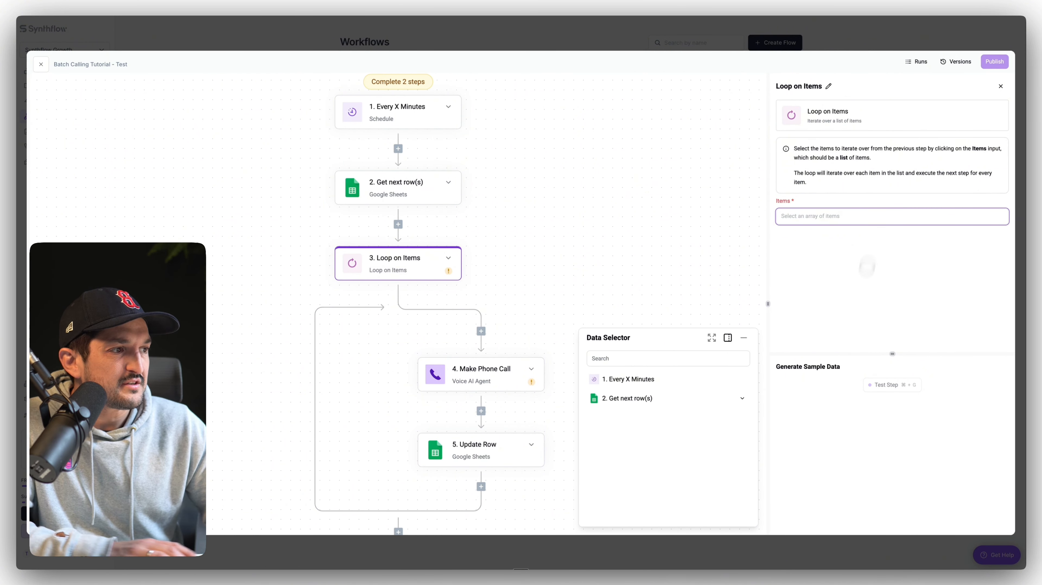
left_click(657, 398)
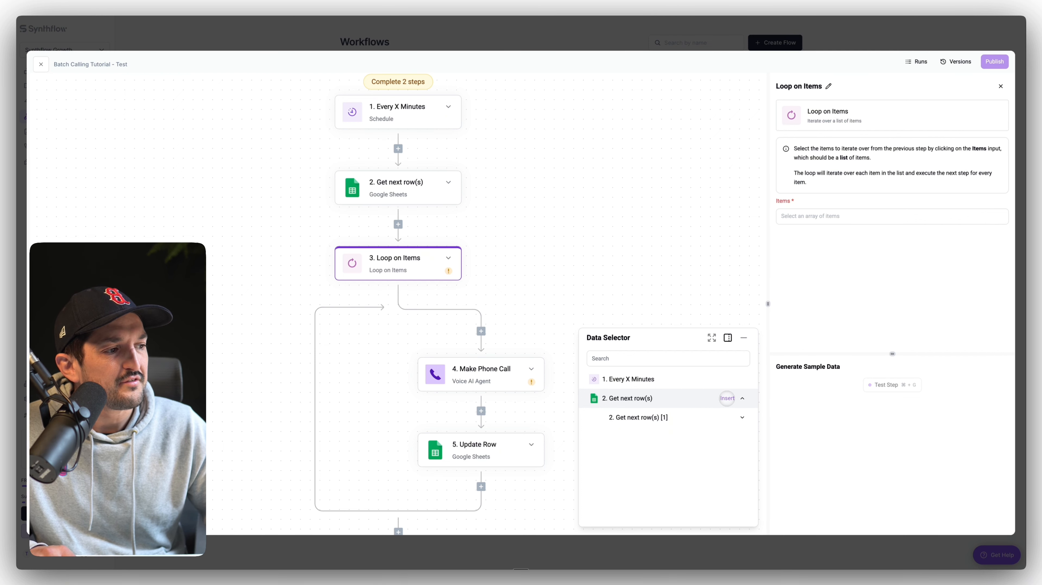
left_click(727, 399)
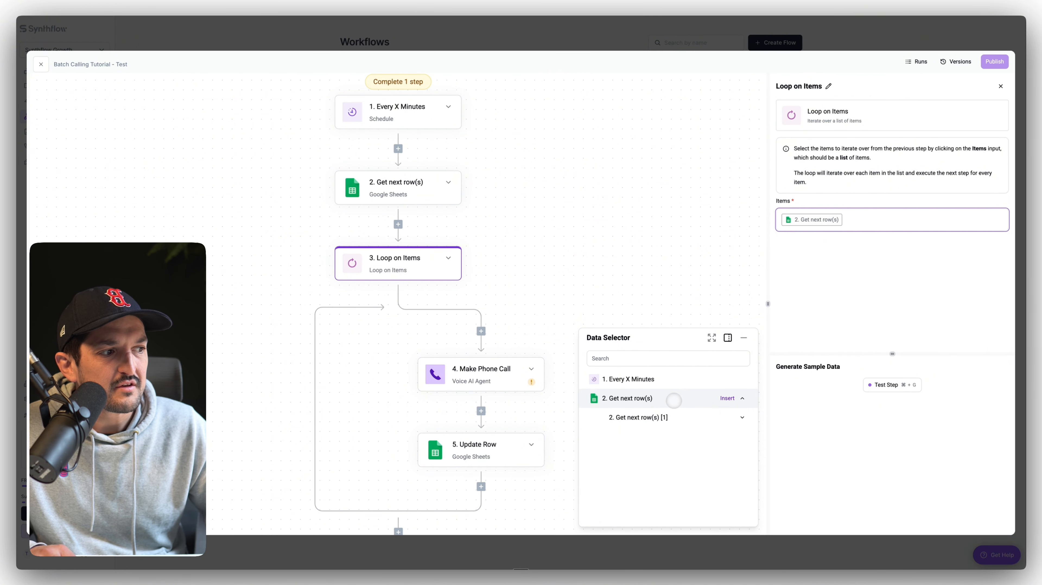
left_click(892, 385)
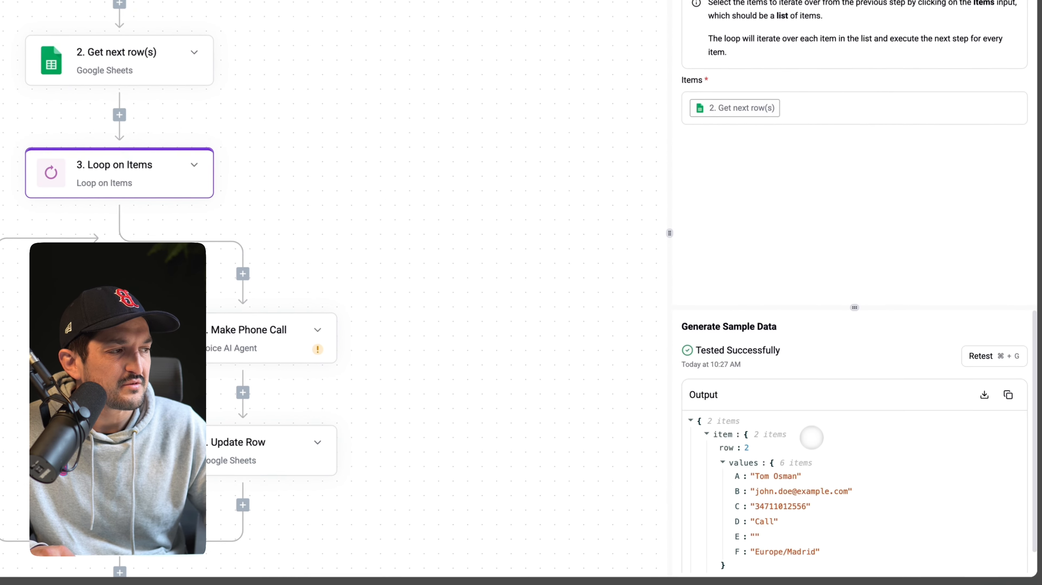
scroll(812, 438, "down", 2)
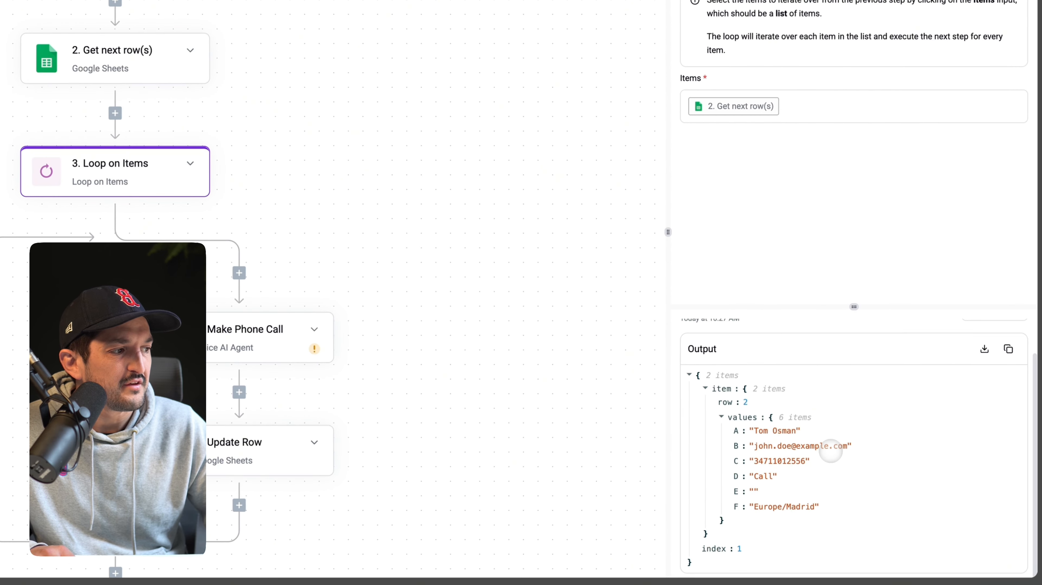
scroll(799, 476, "up", 2)
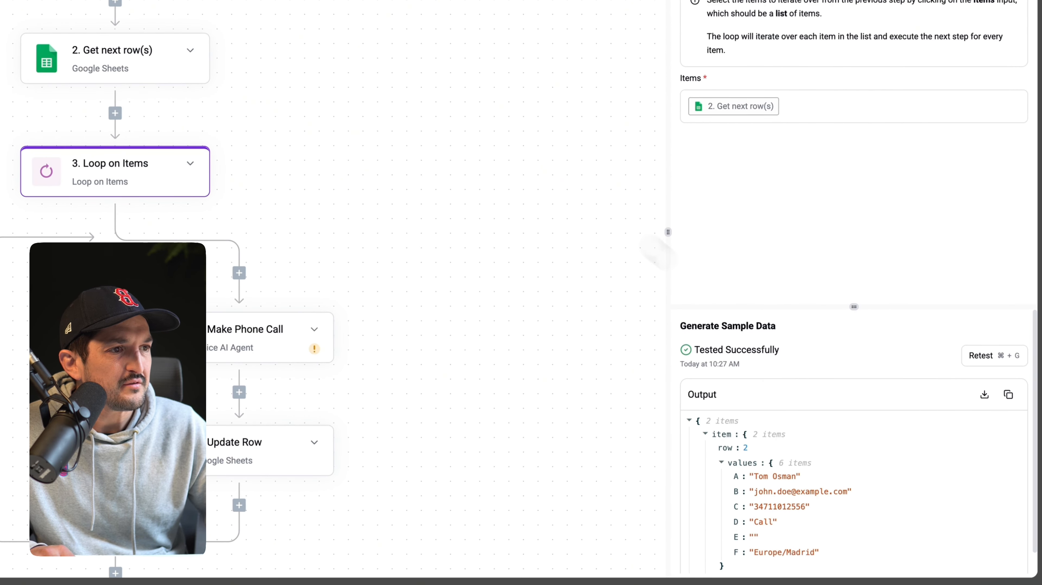
left_click(831, 113)
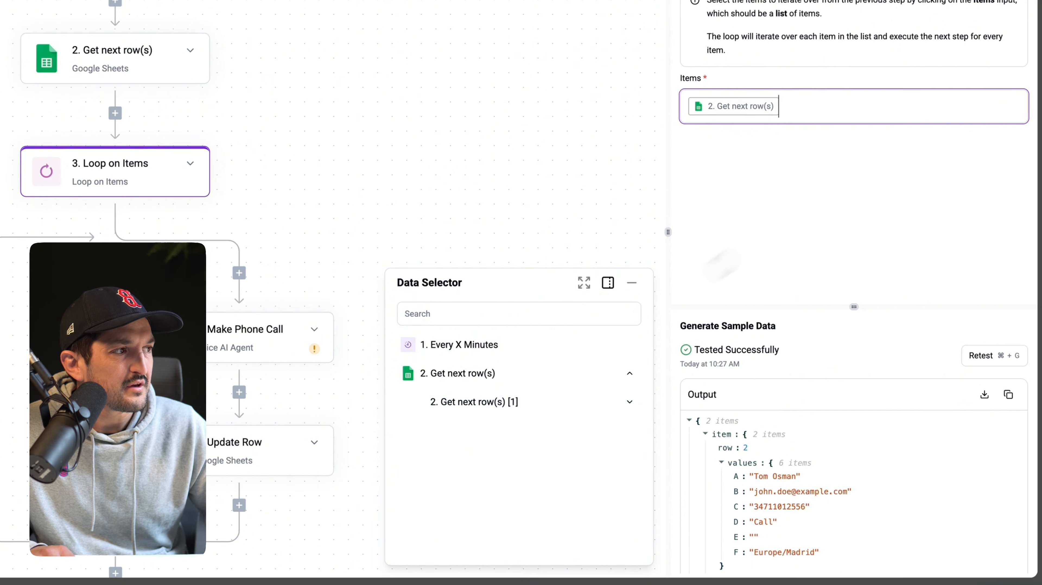
left_click(811, 211)
Step: Set the Group Size of the Get next row(s) step to 3
left_click(148, 62)
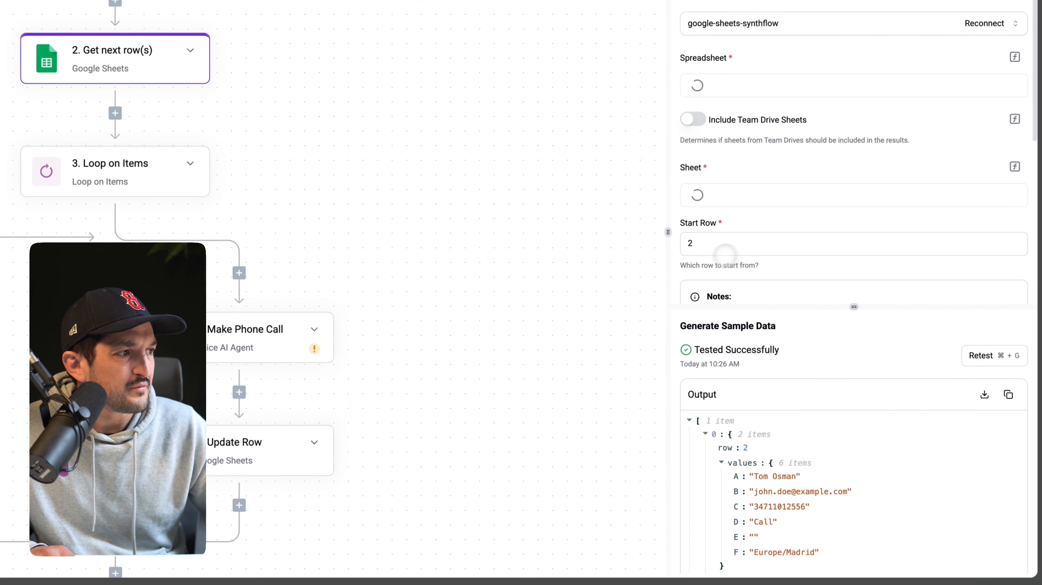
scroll(803, 261, "down", 5)
left_click(782, 194)
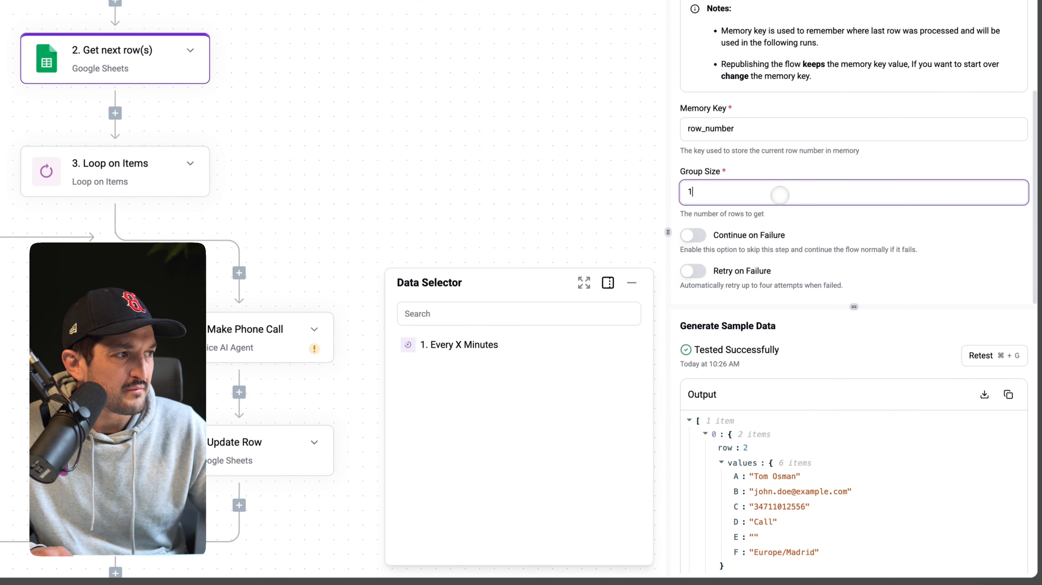
double_click(780, 195)
type("3")
left_click(881, 164)
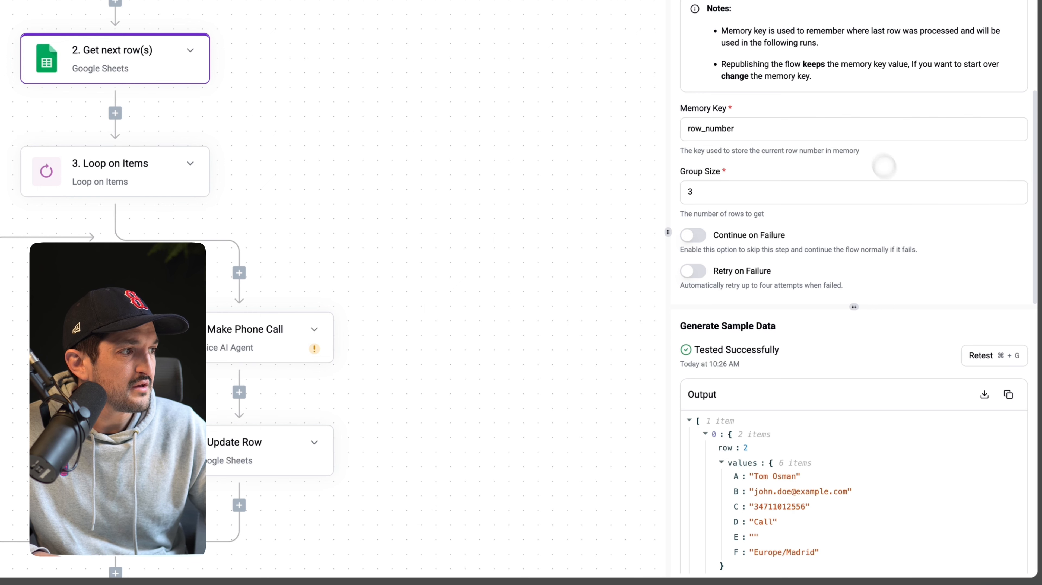
Step: Retest the Get next row(s) step and review the sample rows in its output
left_click(989, 357)
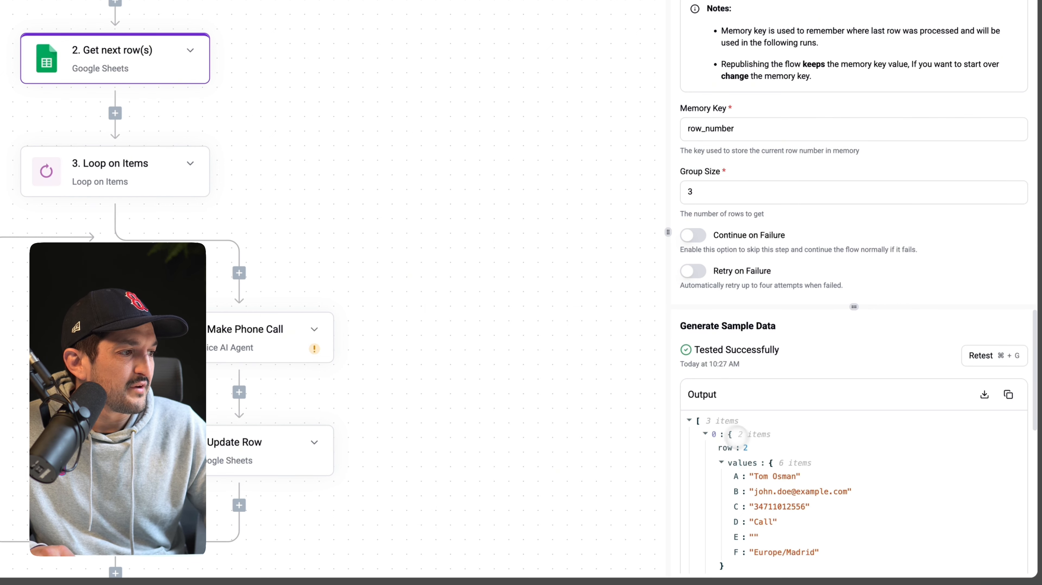
scroll(786, 509, "down", 1)
scroll(787, 509, "down", 8)
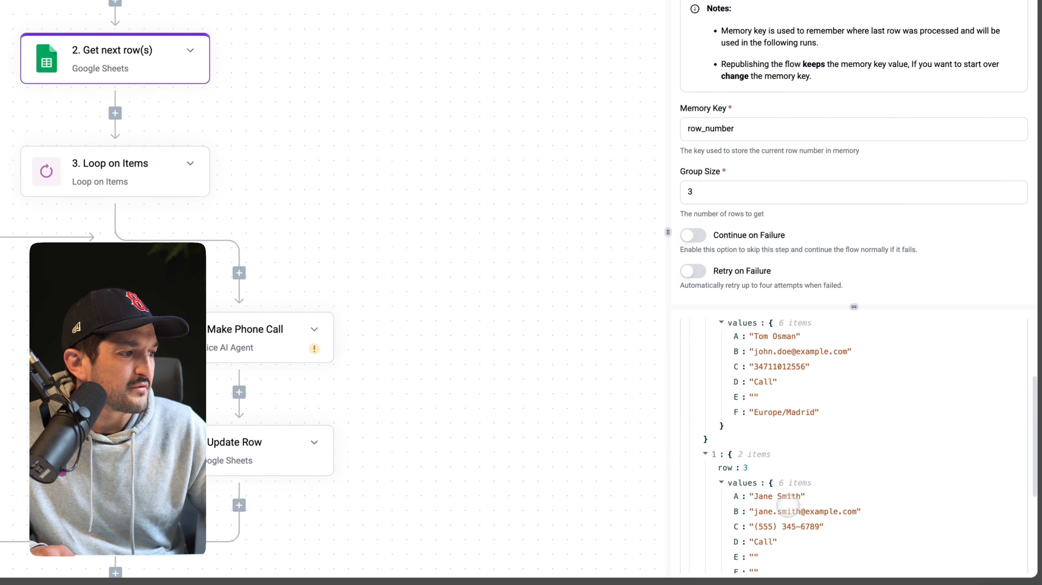
Step: Try adding the first individual row of Get next row(s) to the Items of Loop on Items, and remove it again
left_click(135, 180)
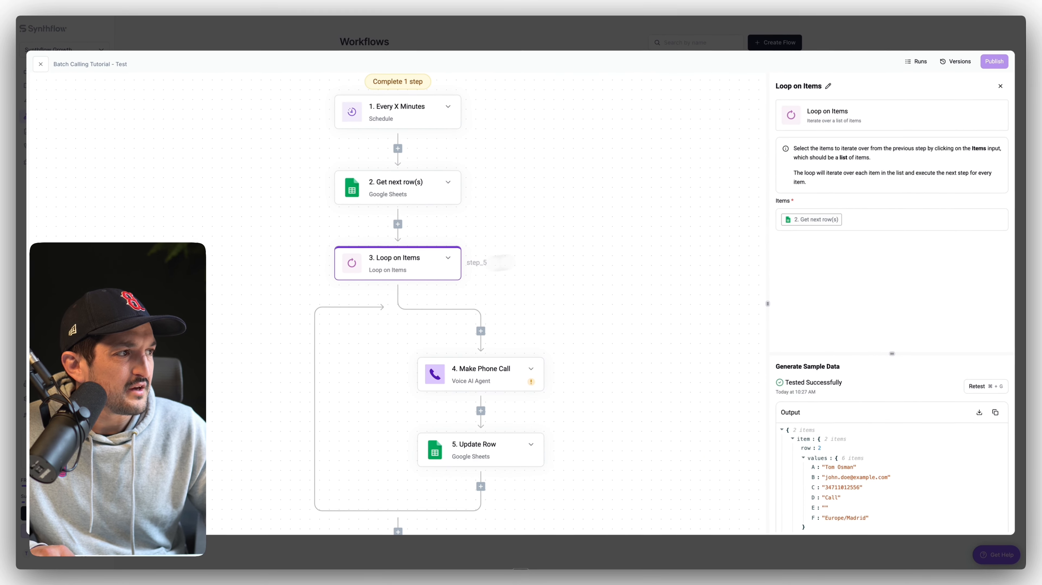
left_click(844, 223)
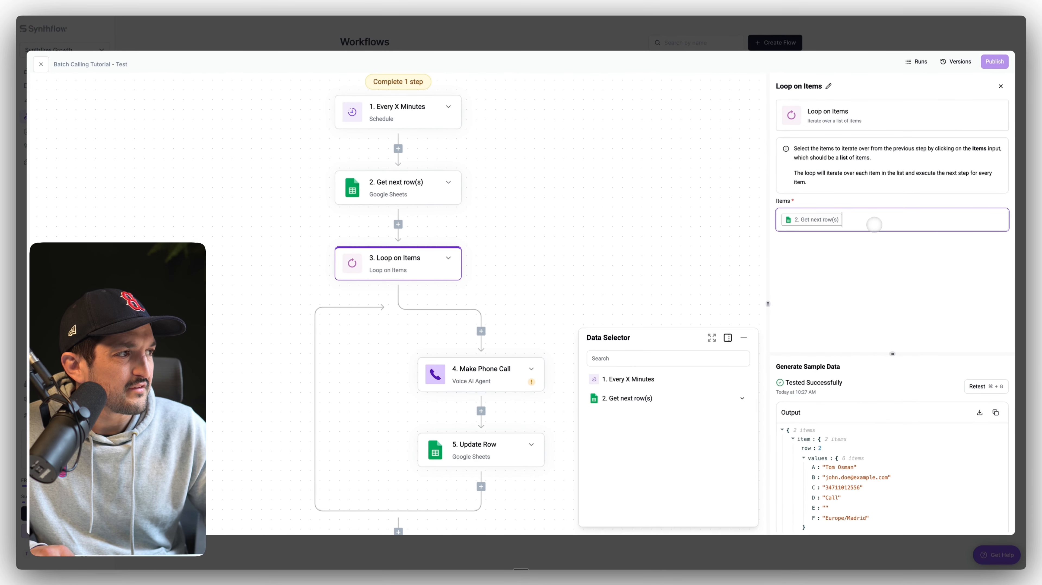
left_click(675, 399)
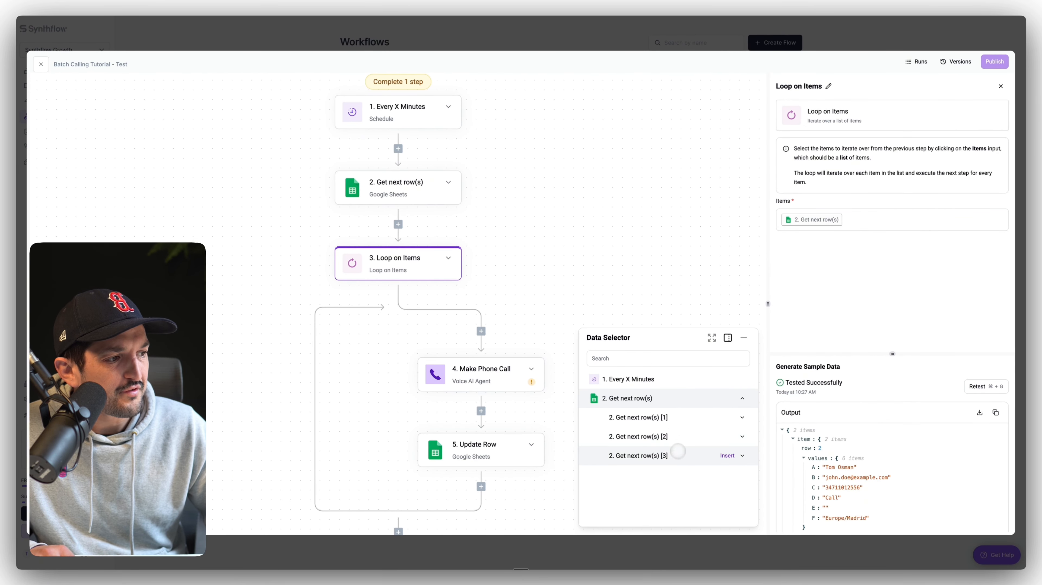
left_click(656, 418)
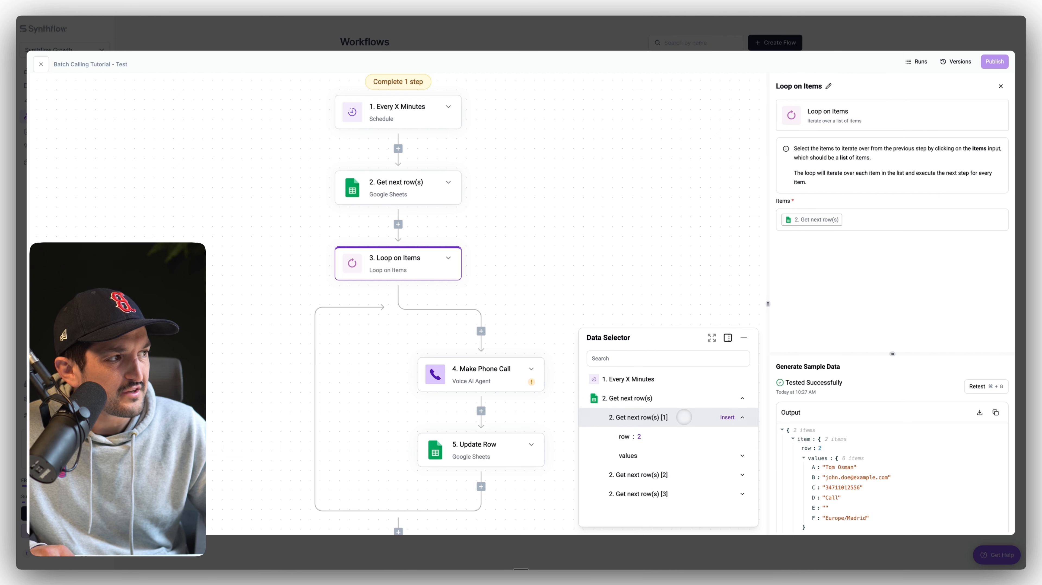
left_click(727, 417)
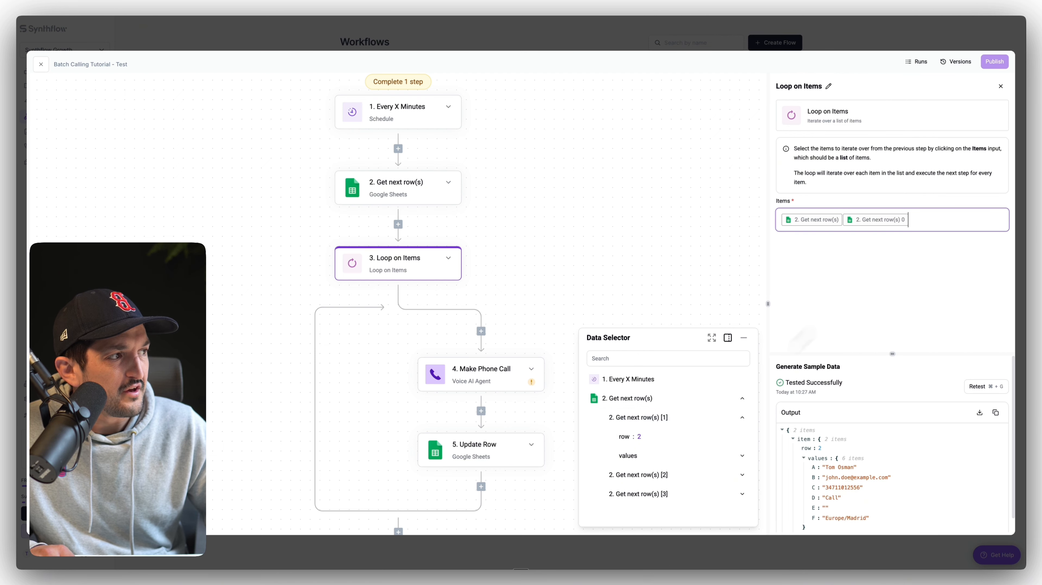
key("BackSpace")
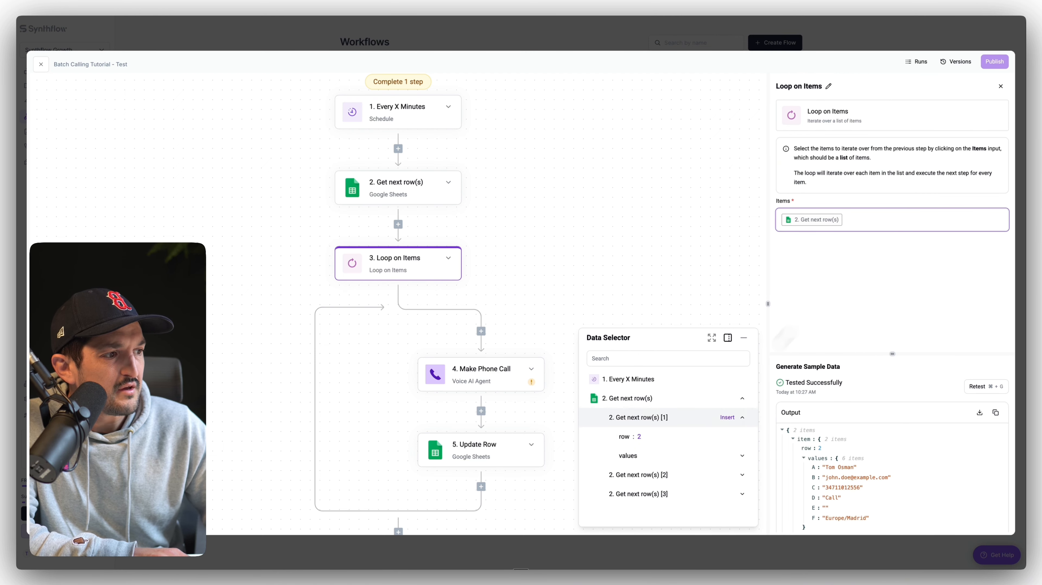
left_click(708, 417)
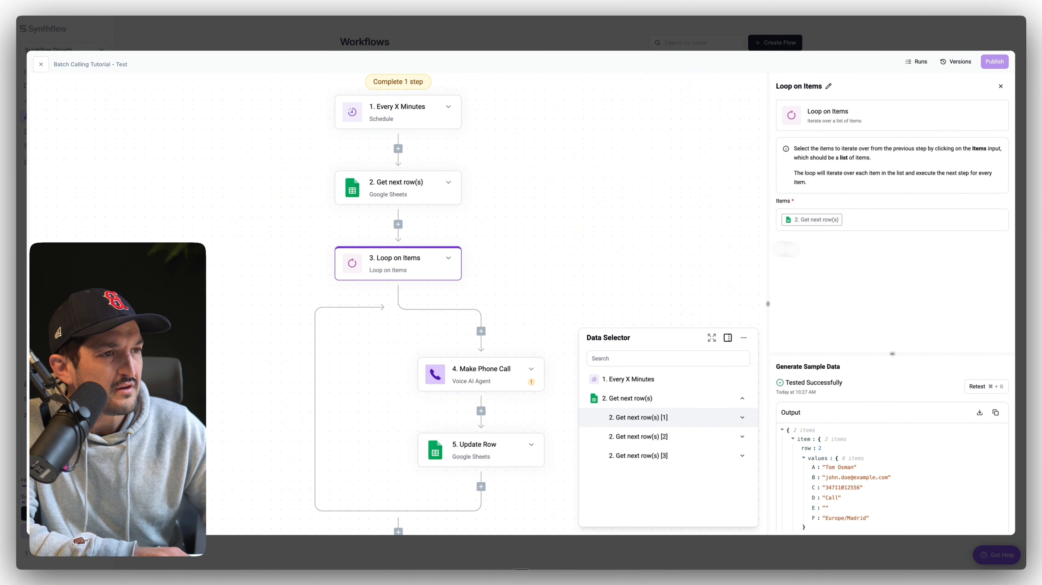
left_click(787, 249)
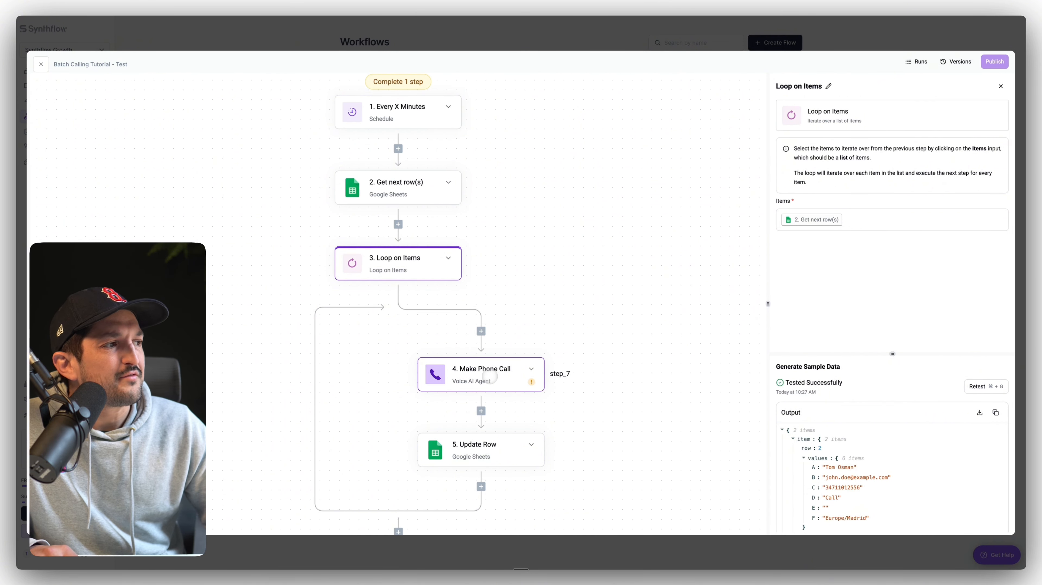
Step: Set the Make Phone Call step's API Key connection to Voice AI Agent and its Assistant to Buyer Lead Capture
left_click(489, 376)
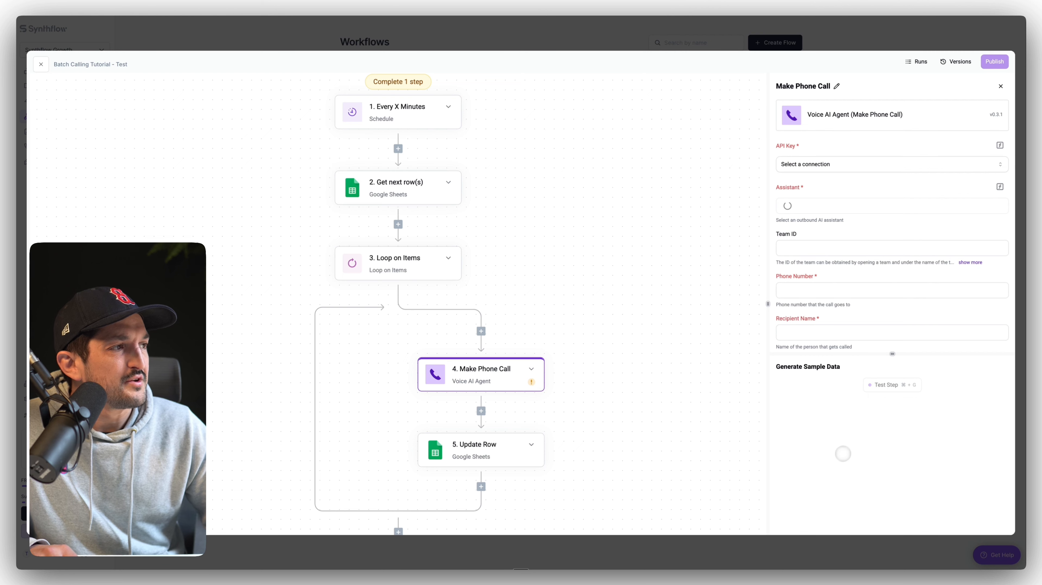
left_click(874, 163)
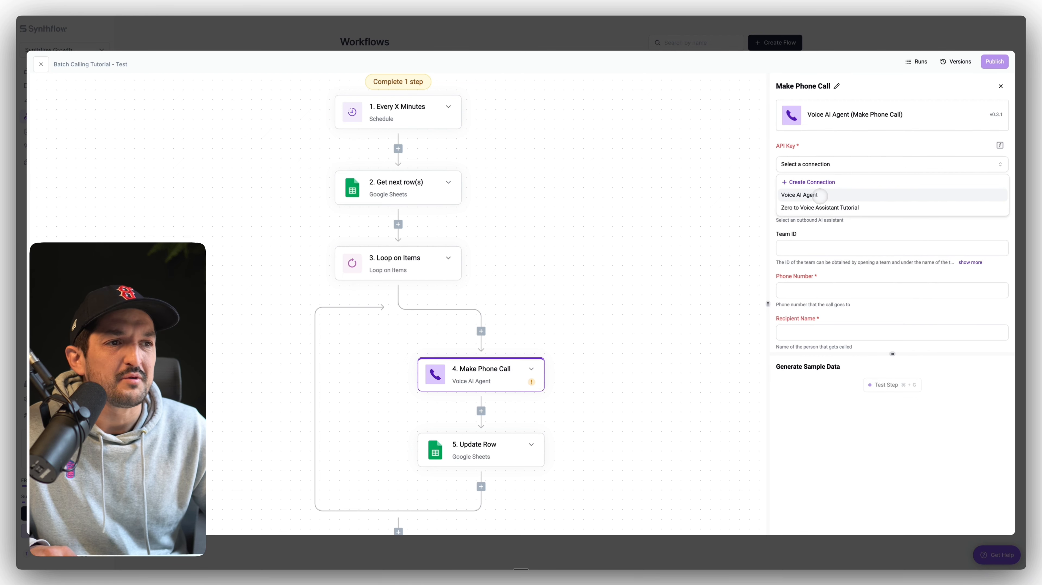
left_click(817, 195)
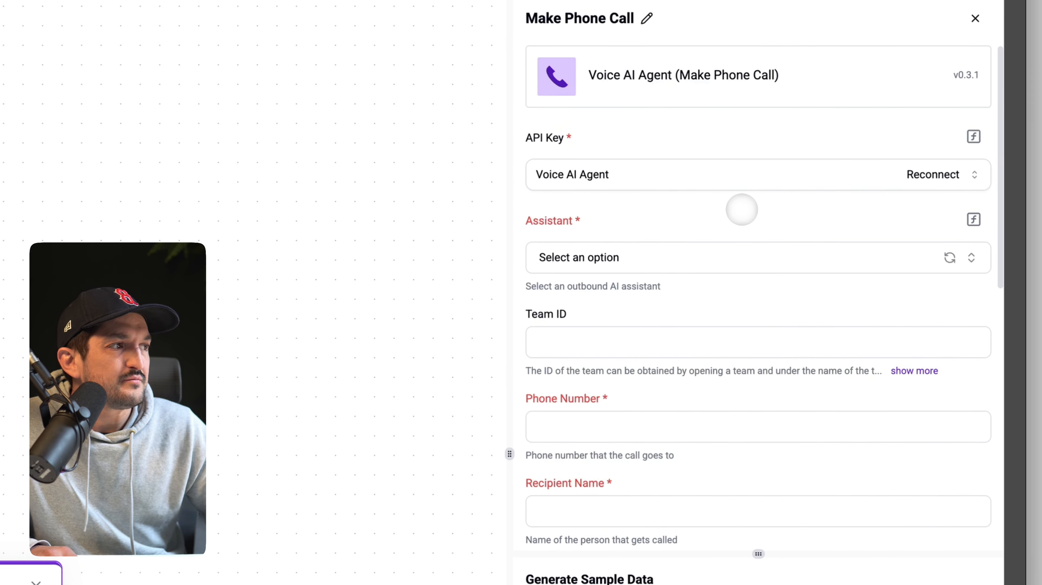
left_click(714, 254)
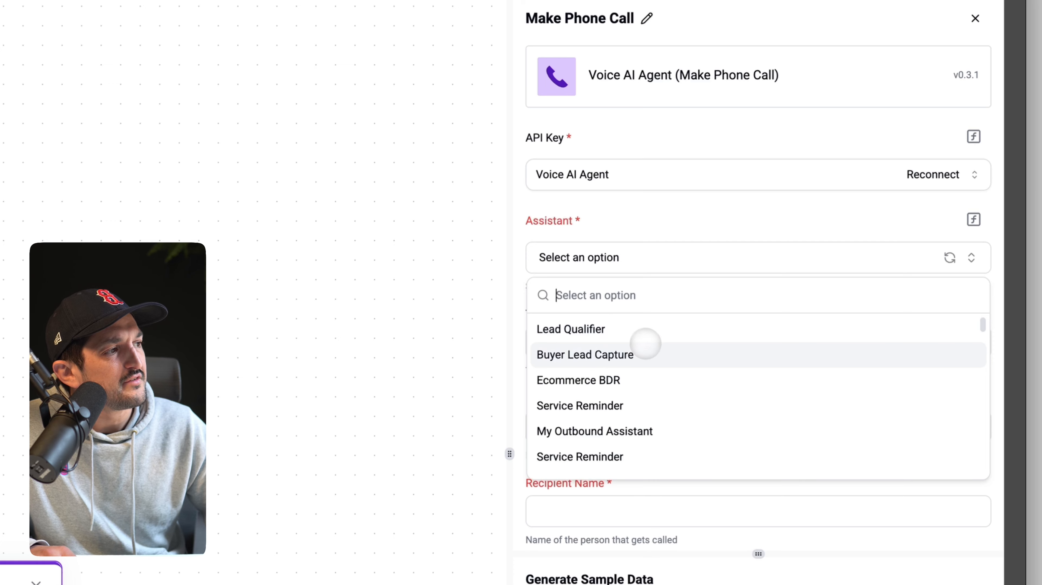
left_click(646, 344)
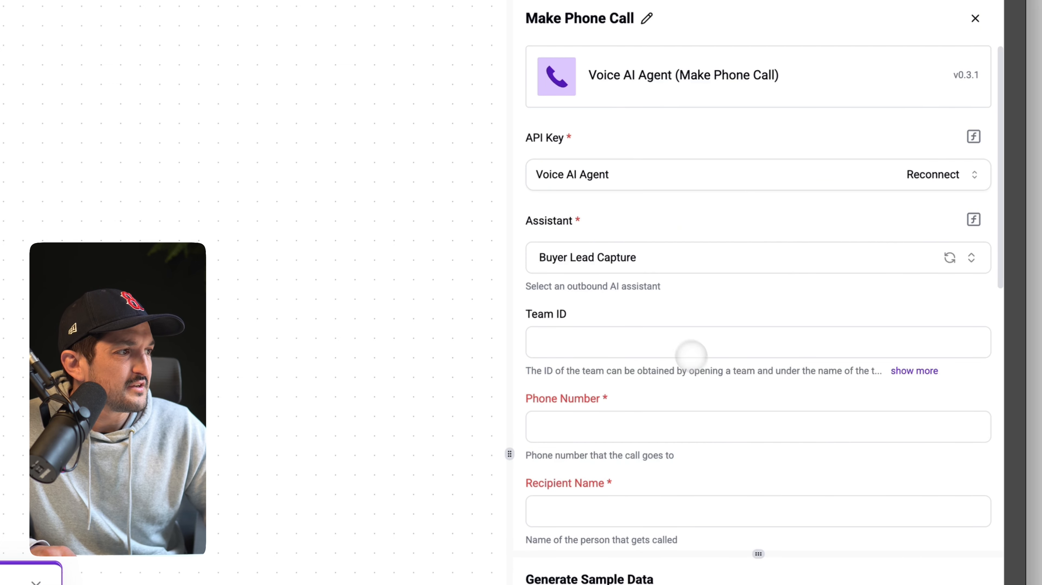
scroll(691, 354, "down", 2)
scroll(636, 293, "down", 1)
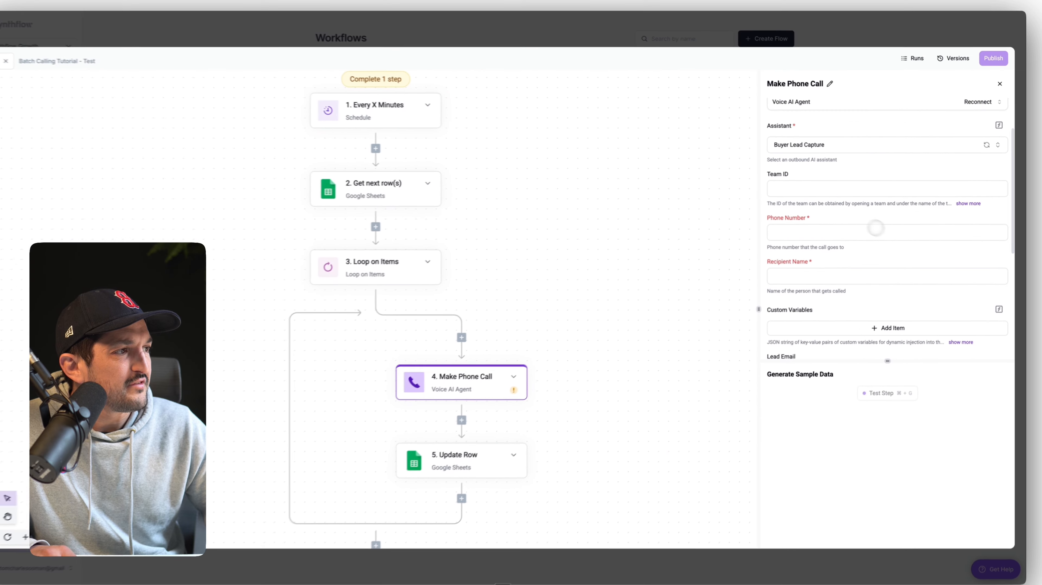
scroll(733, 303, "up", 1)
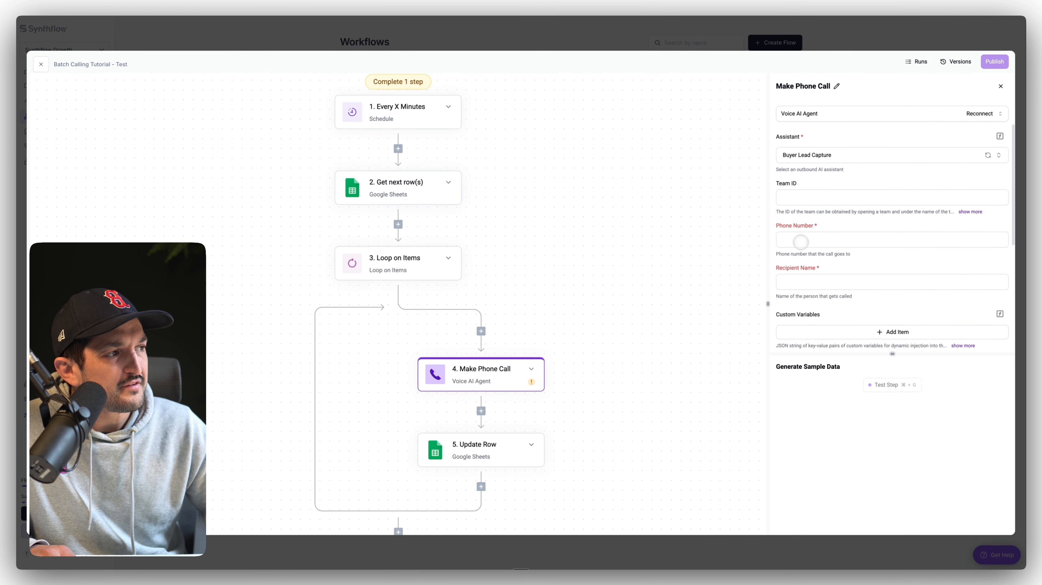
Step: Try filling the Phone Number of Make Phone Call from the Loop on Items data, and clear the wrongly inserted references
left_click(785, 239)
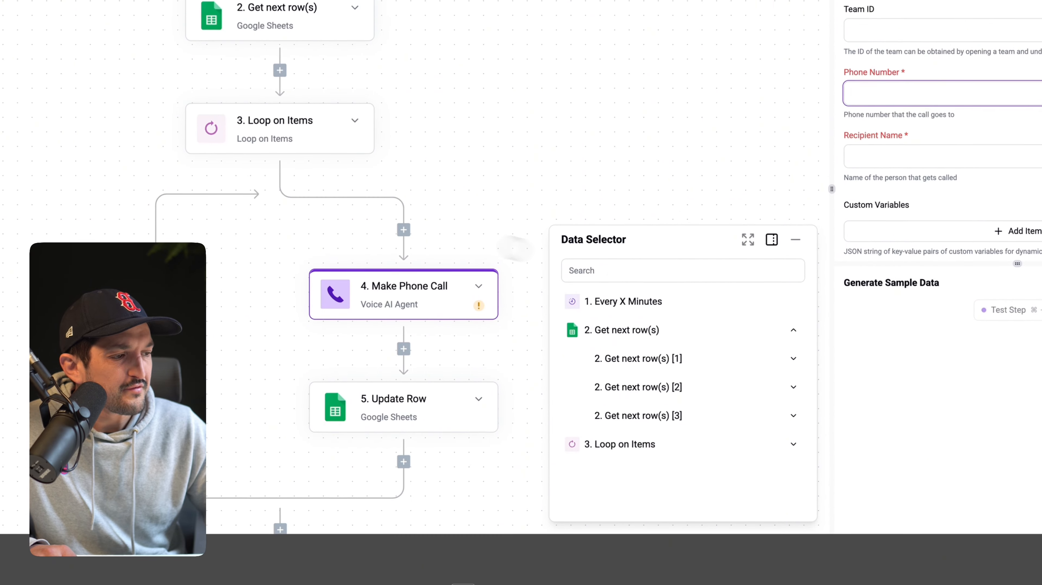
left_click(719, 356)
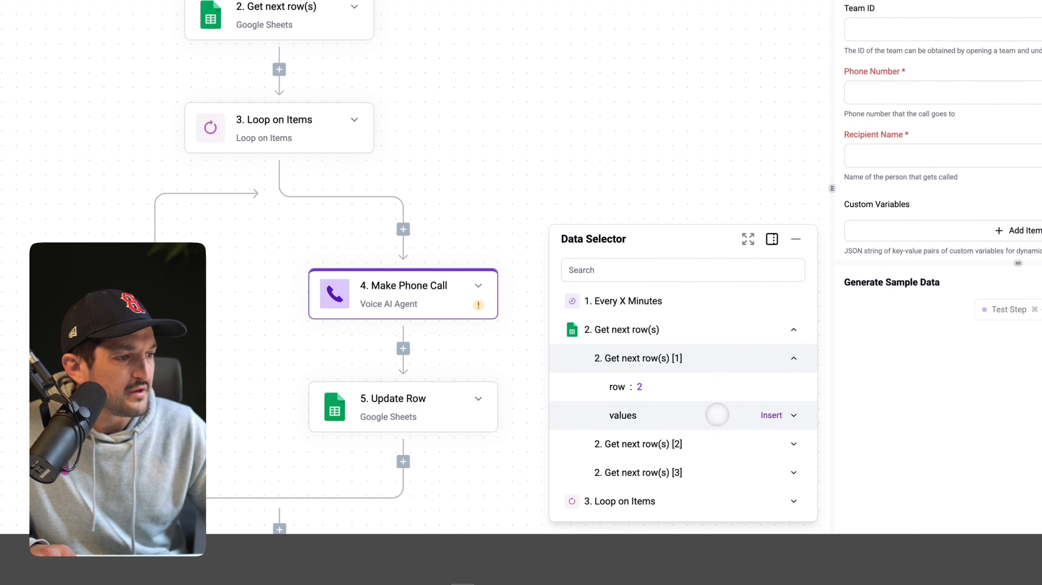
left_click(702, 501)
left_click(700, 504)
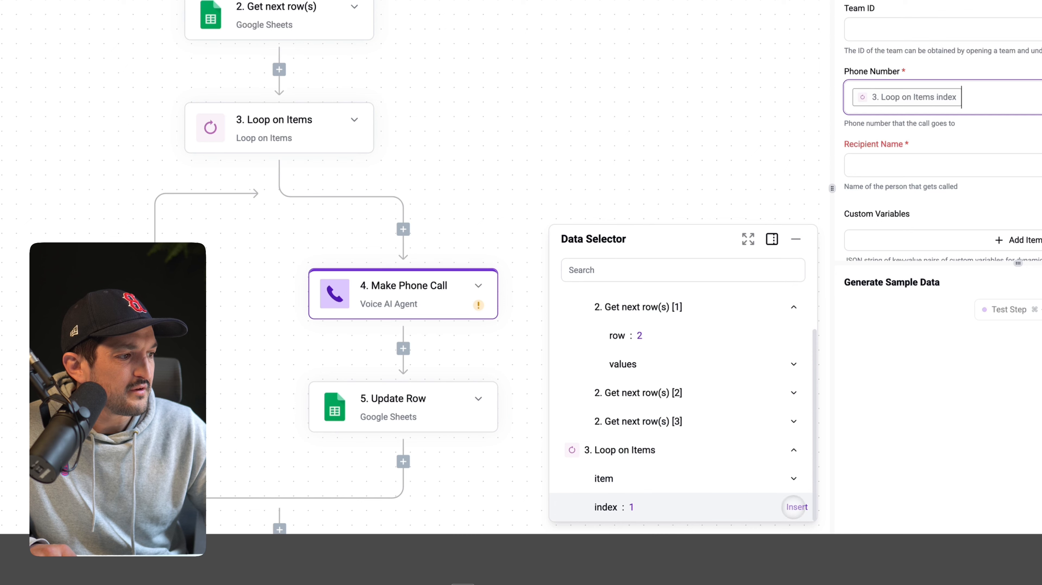
left_click(703, 480)
scroll(703, 479, "down", 2)
left_click(703, 480)
scroll(703, 479, "down", 3)
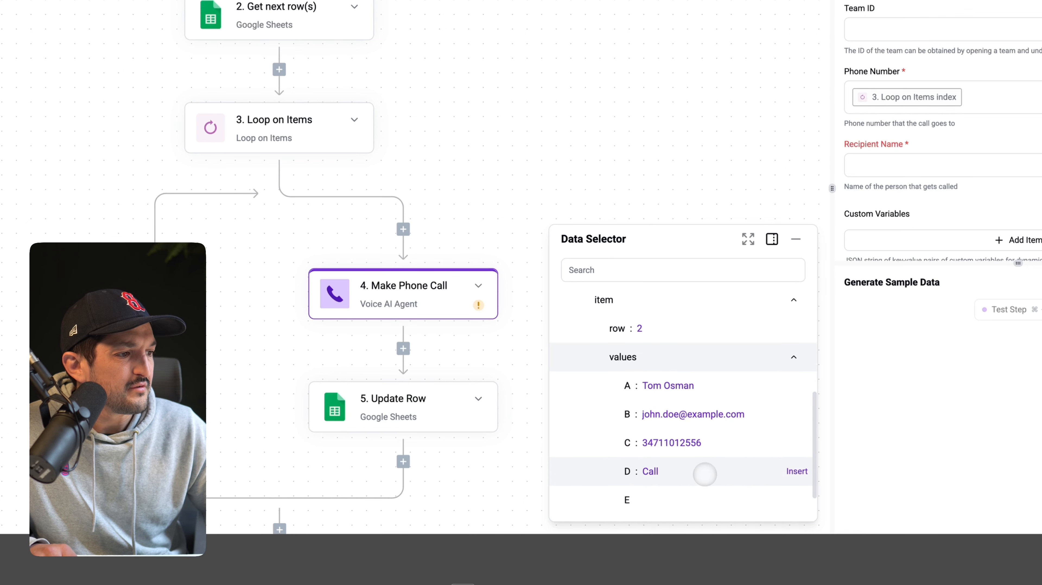
scroll(709, 455, "up", 2)
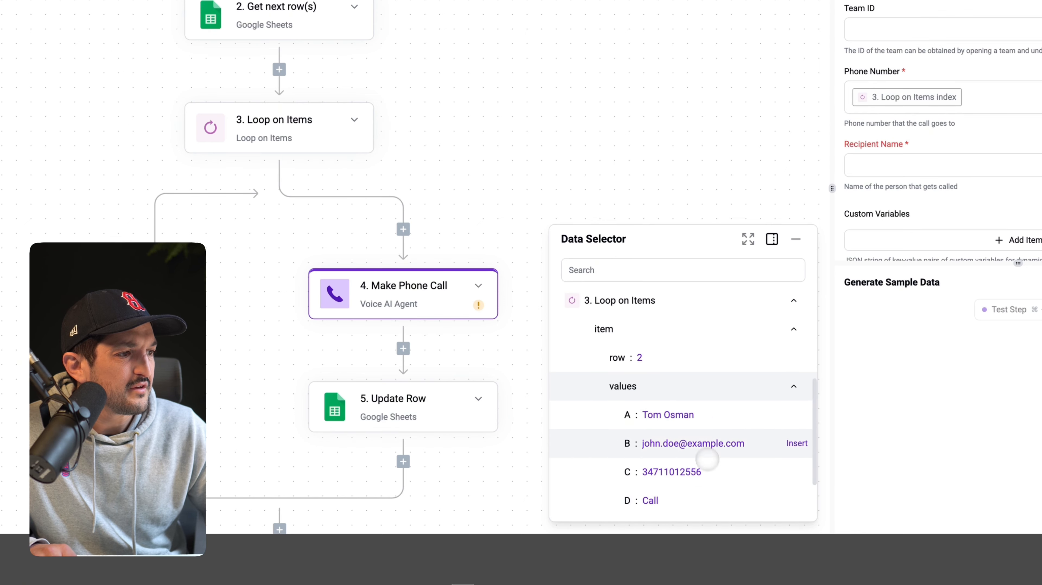
scroll(697, 361, "up", 5)
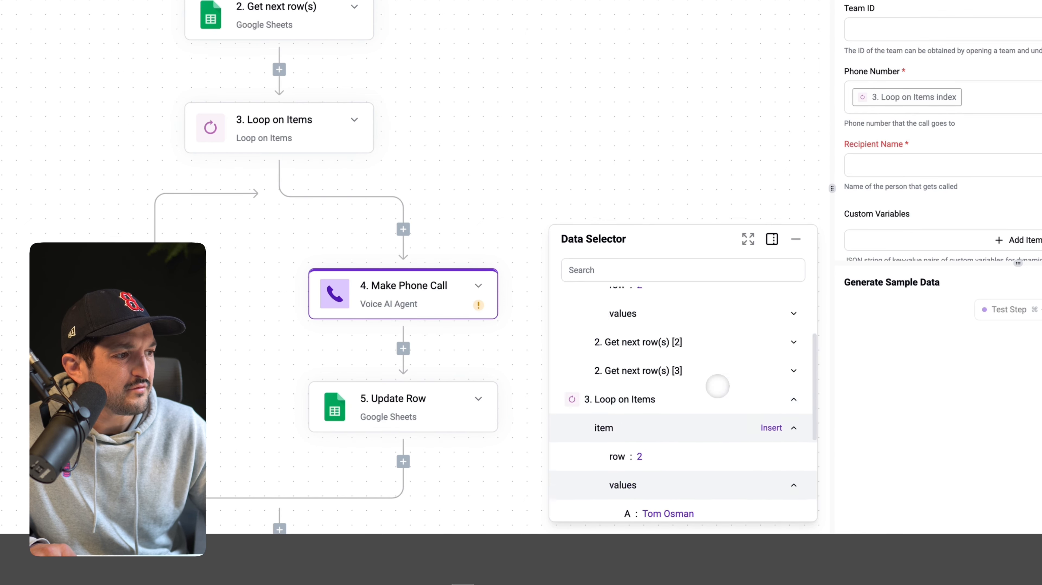
left_click(717, 329)
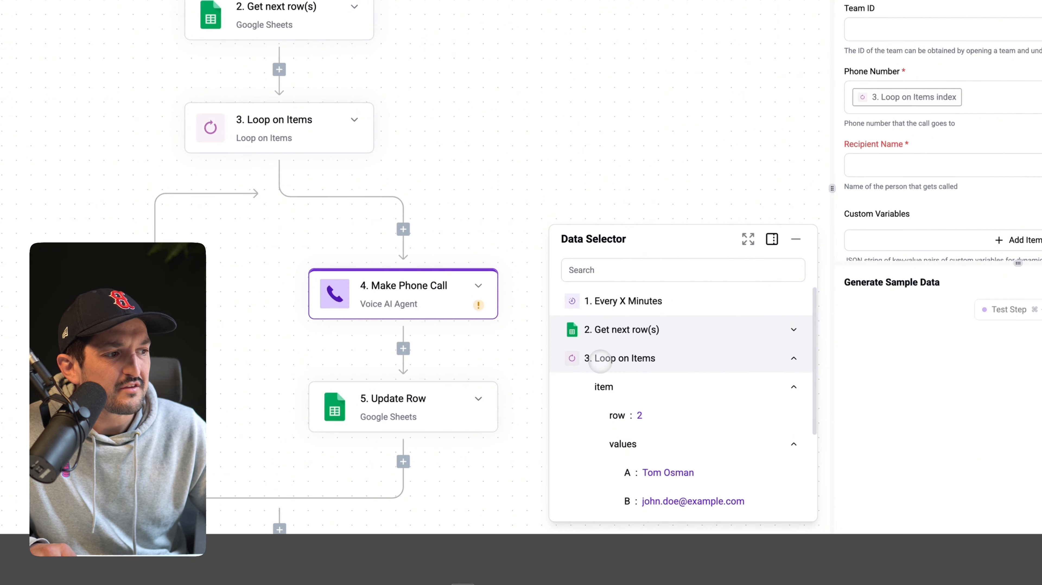
scroll(712, 450, "down", 1)
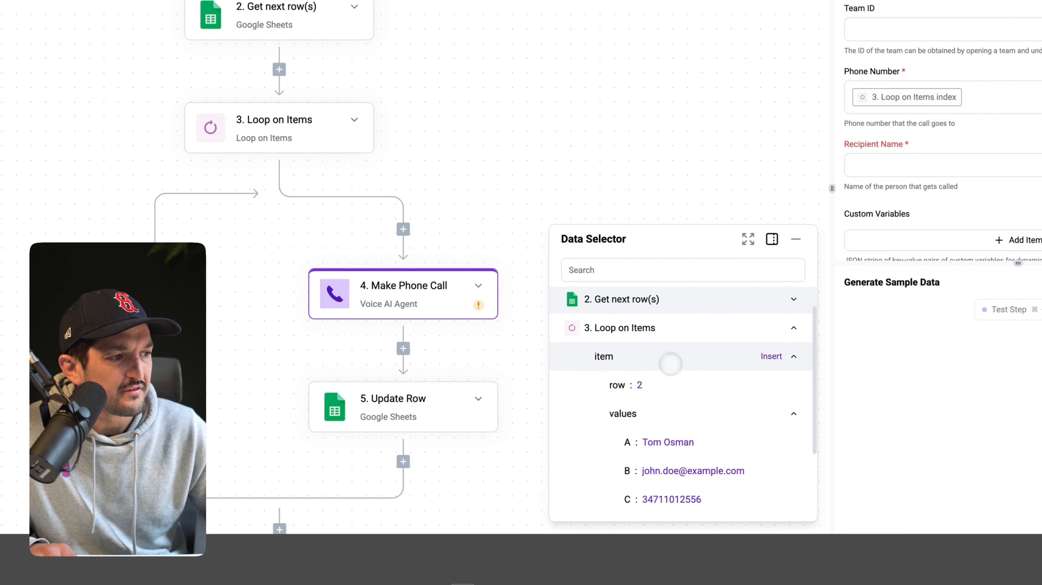
scroll(674, 382, "down", 1)
left_click(701, 337)
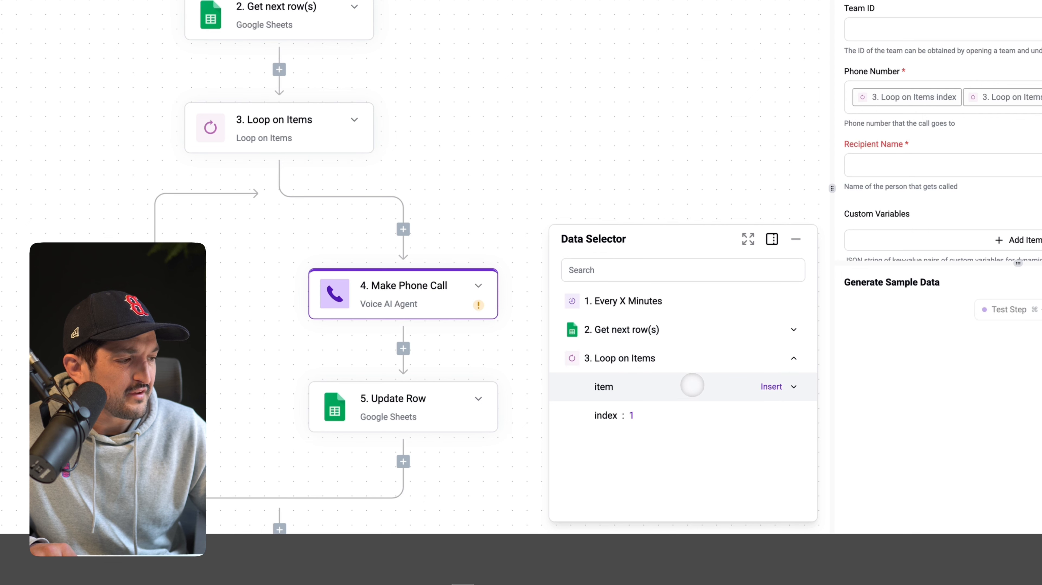
left_click(694, 390)
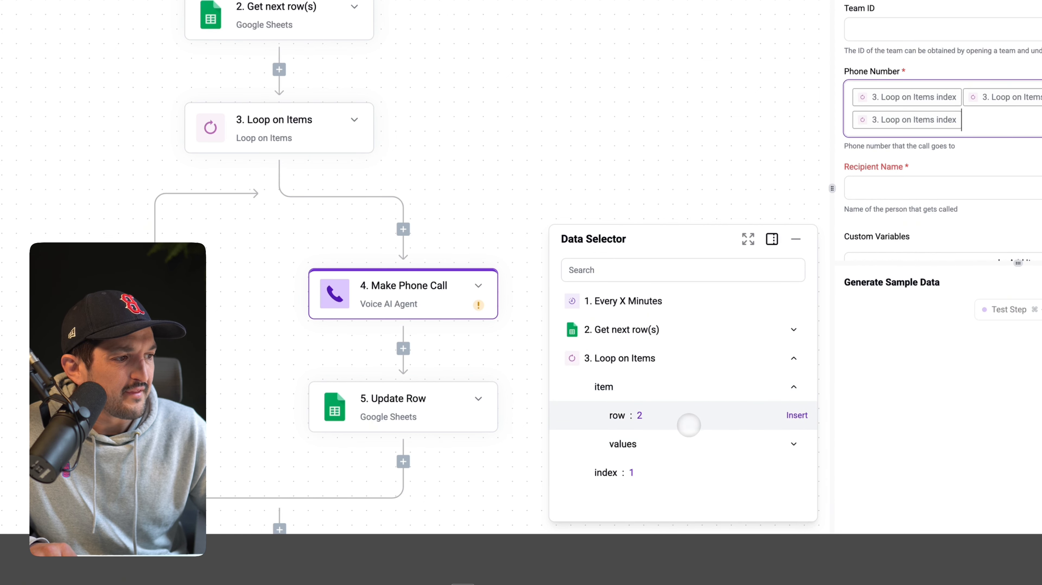
key("BackSpace")
key("BackSpace")
key("BackSpace")
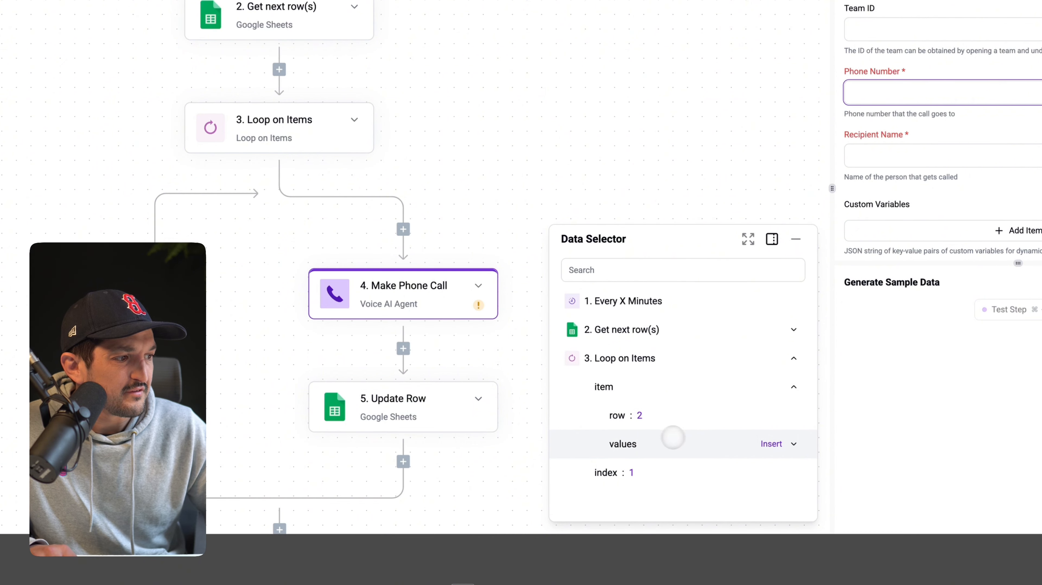
Step: Set the Phone Number of Make Phone Call to column C of the Loop on Items item values, prefixed with a plus sign
left_click(794, 444)
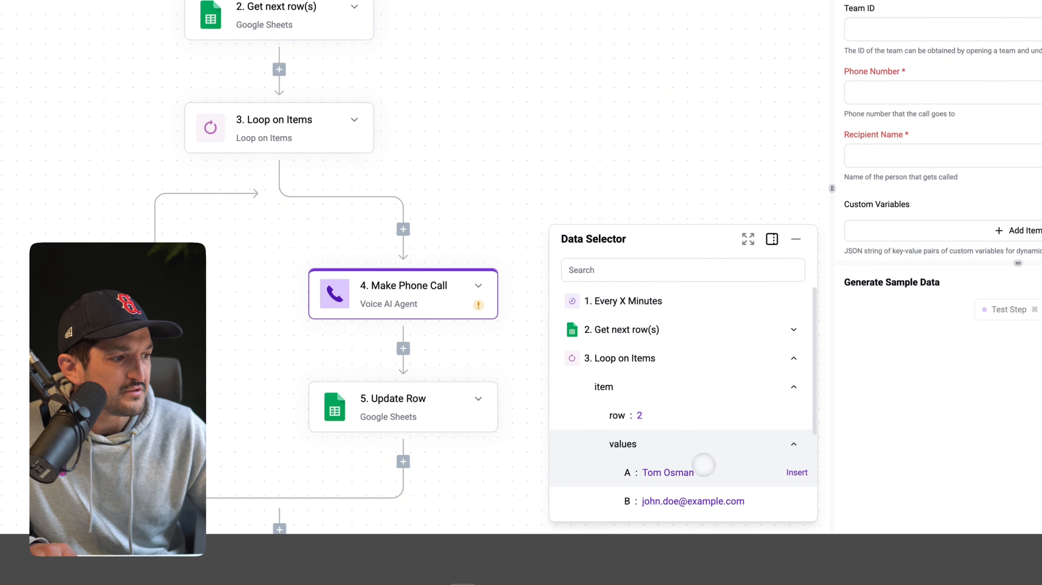
scroll(721, 465, "down", 2)
left_click(731, 465)
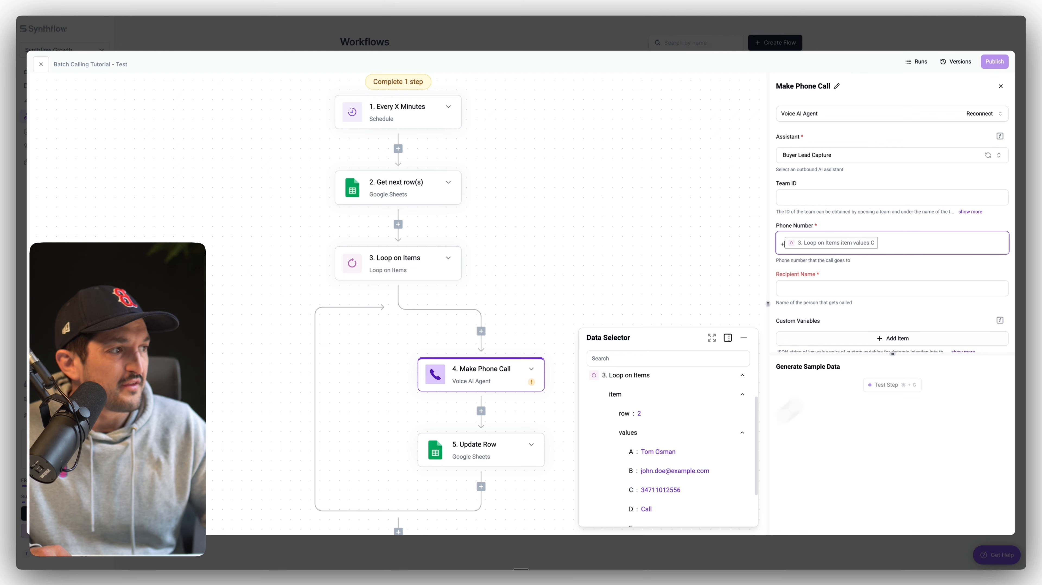
Step: Set the Recipient Name of Make Phone Call to column A of the Loop on Items item values
left_click(877, 288)
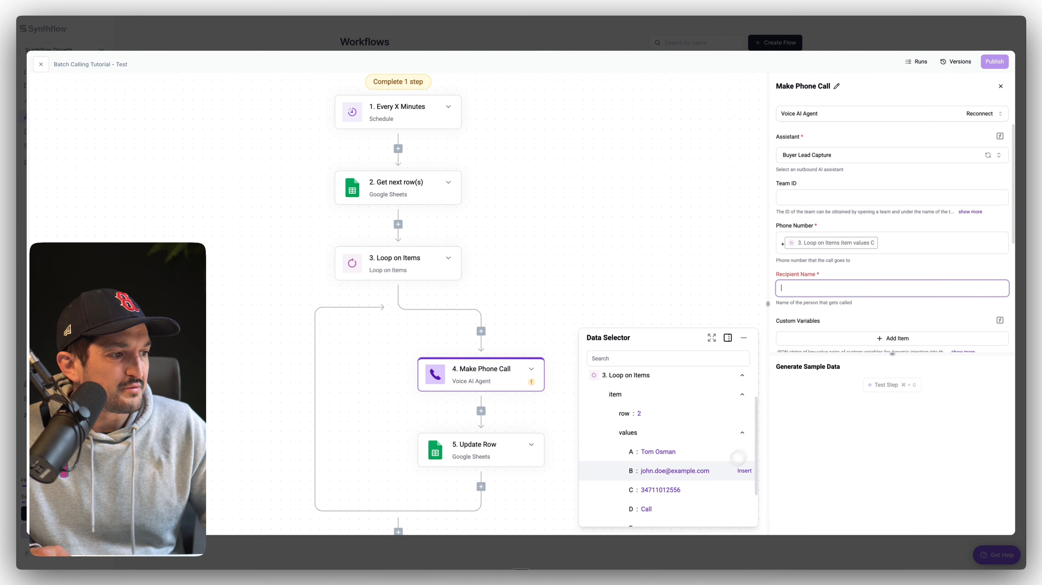
left_click(692, 451)
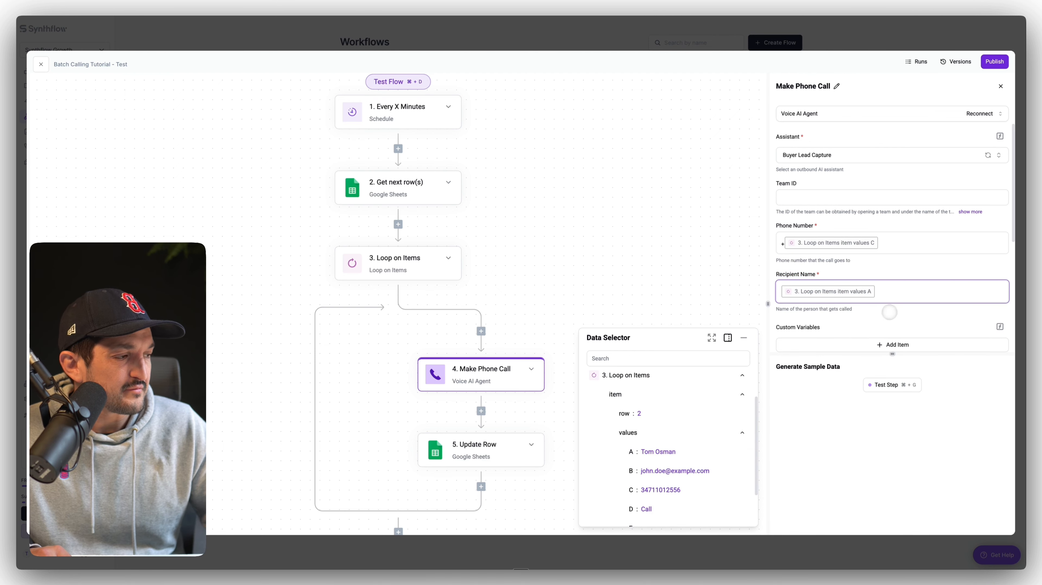
left_click(890, 312)
Step: Try adding a custom variable lead_name to Make Phone Call, using column A of the Loop on Items item values
scroll(890, 207, "down", 3)
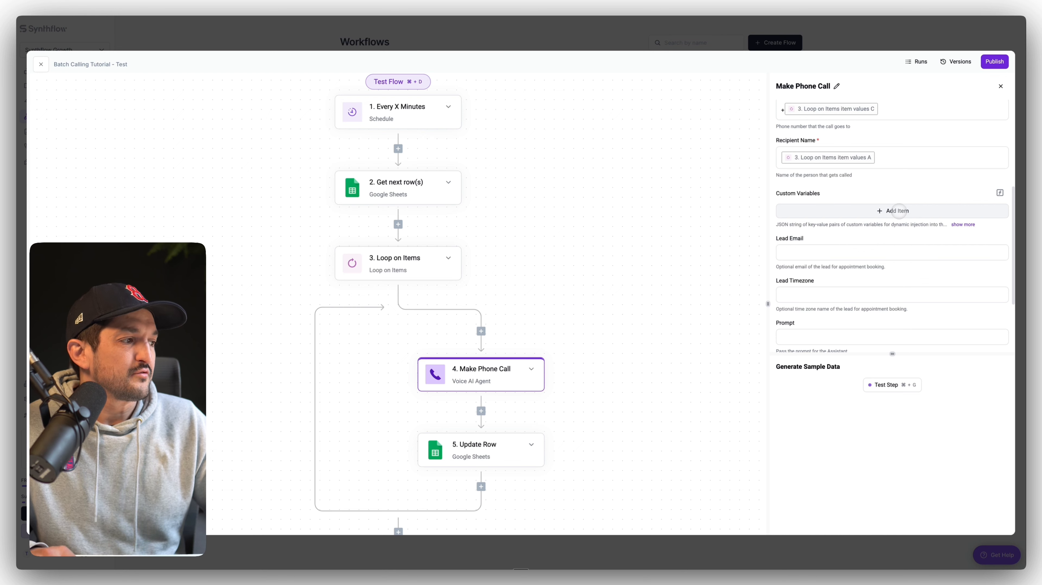
left_click(899, 211)
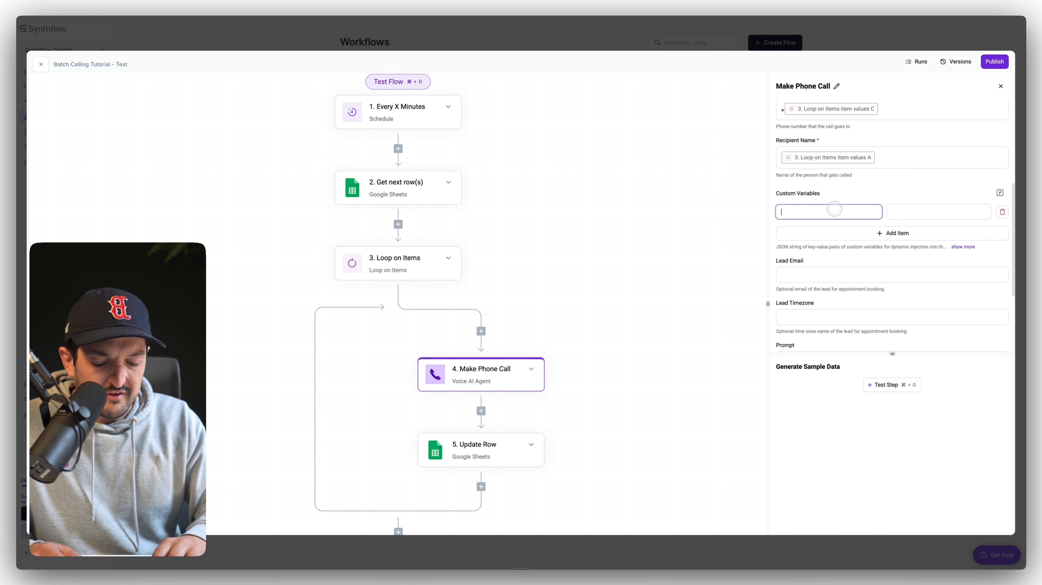
type("lead_n")
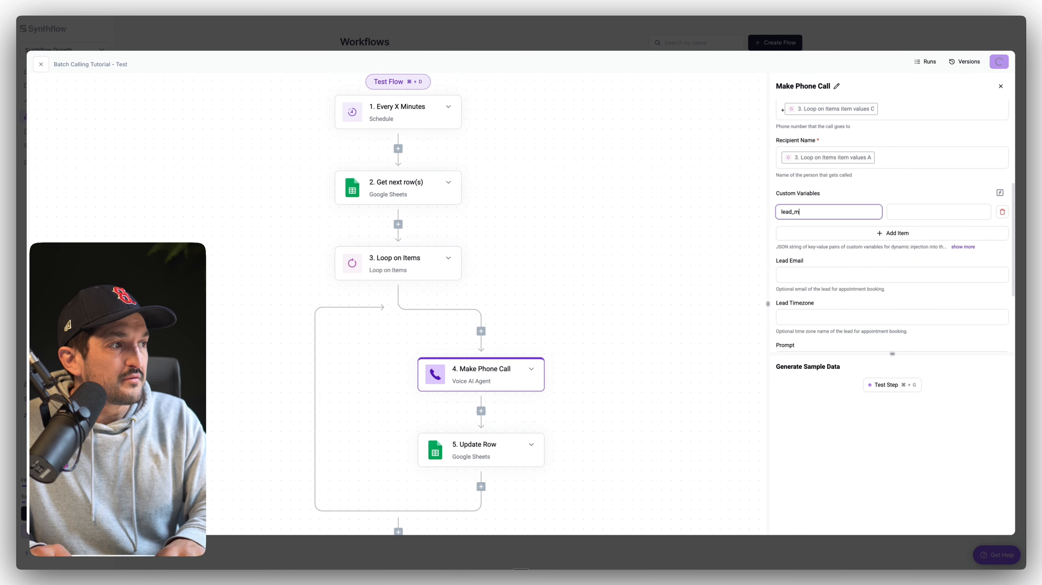
type("ame")
key("Tab")
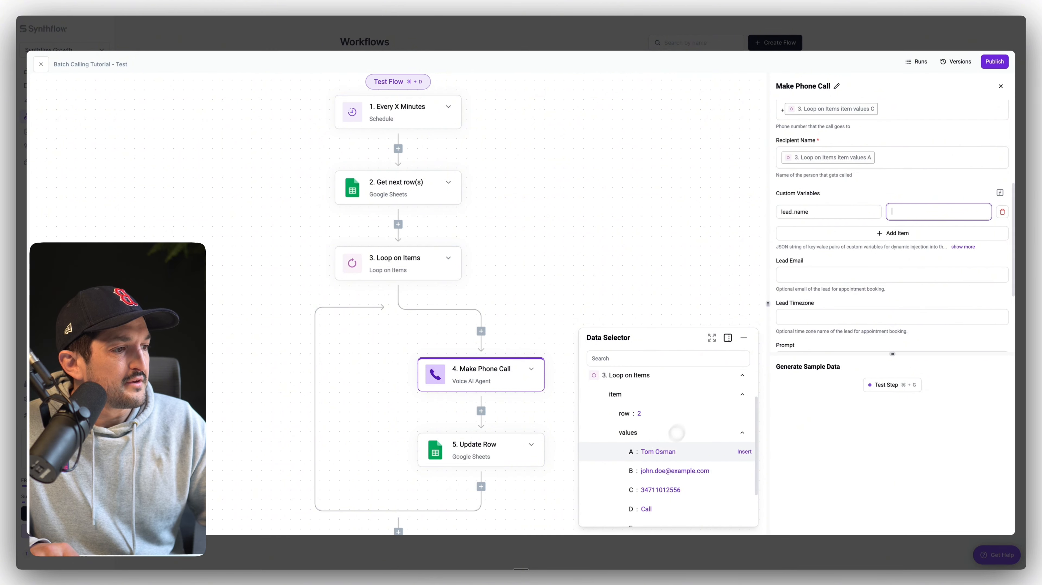
left_click(681, 452)
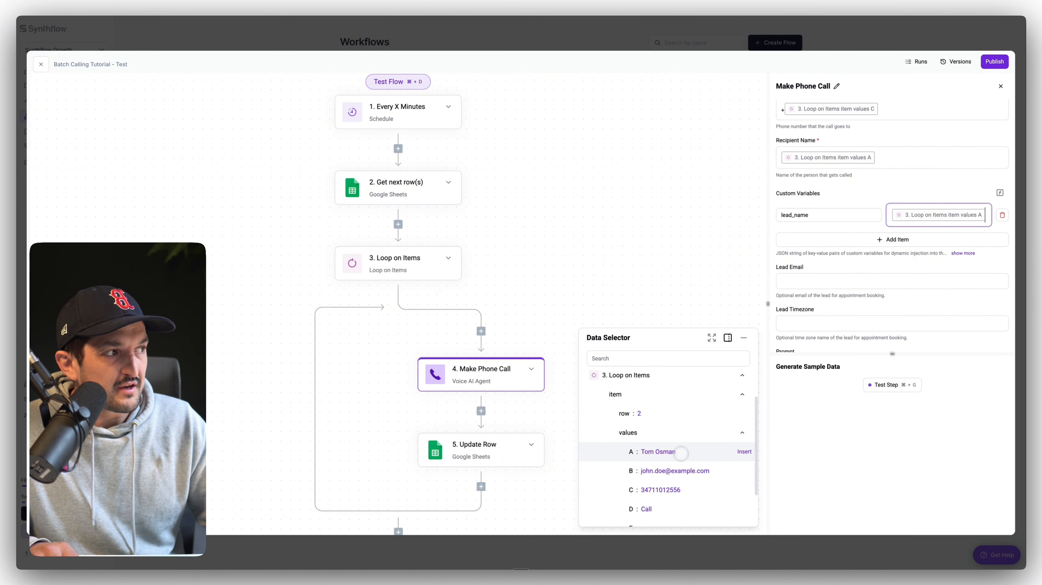
Step: Map Make Phone Call's Lead Email to column B and its Lead Timezone to column F of the Loop on Items item values
left_click(887, 251)
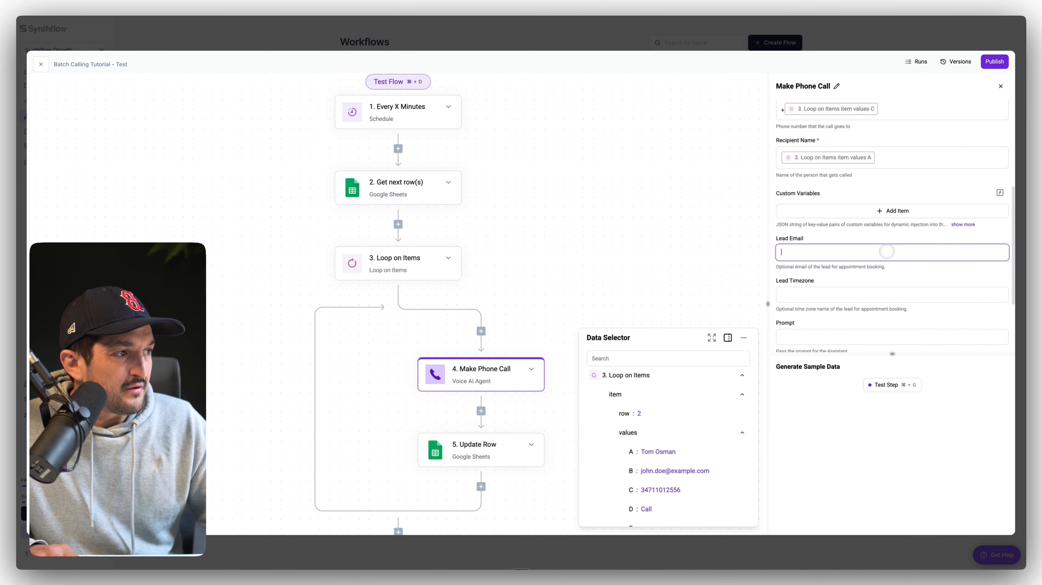
left_click(675, 471)
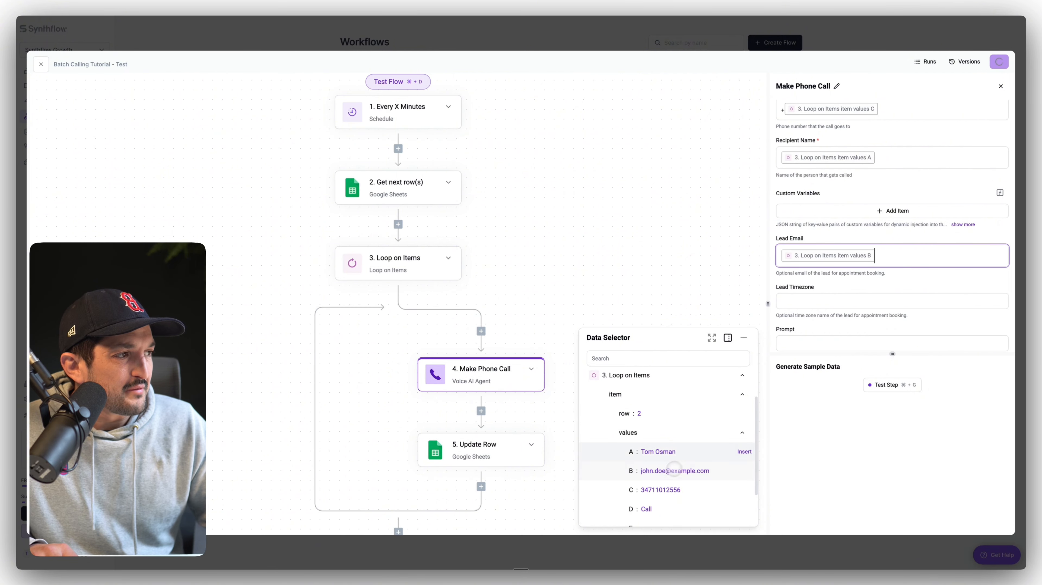
left_click(864, 299)
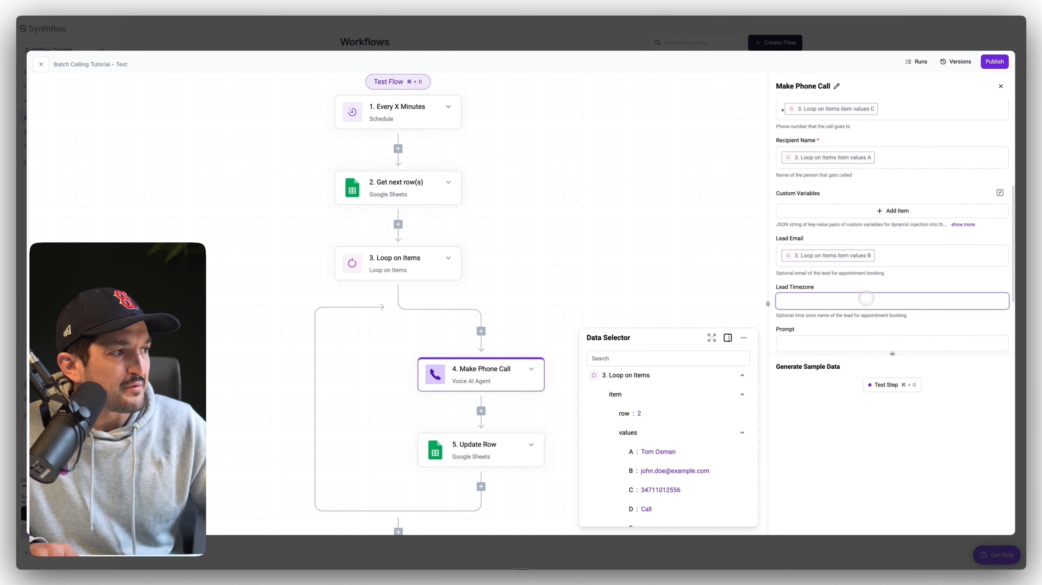
scroll(671, 492, "down", 2)
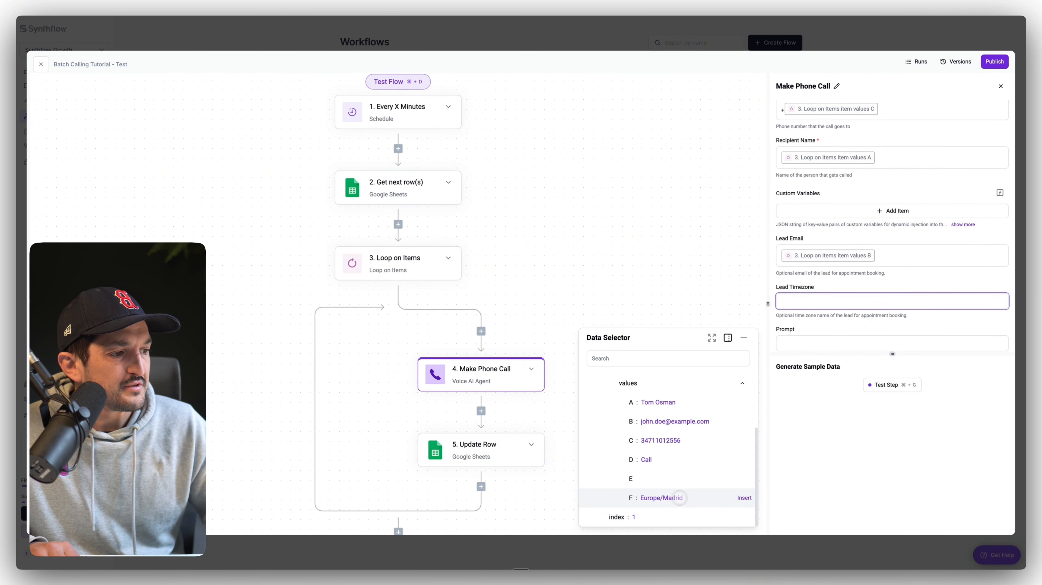
left_click(687, 499)
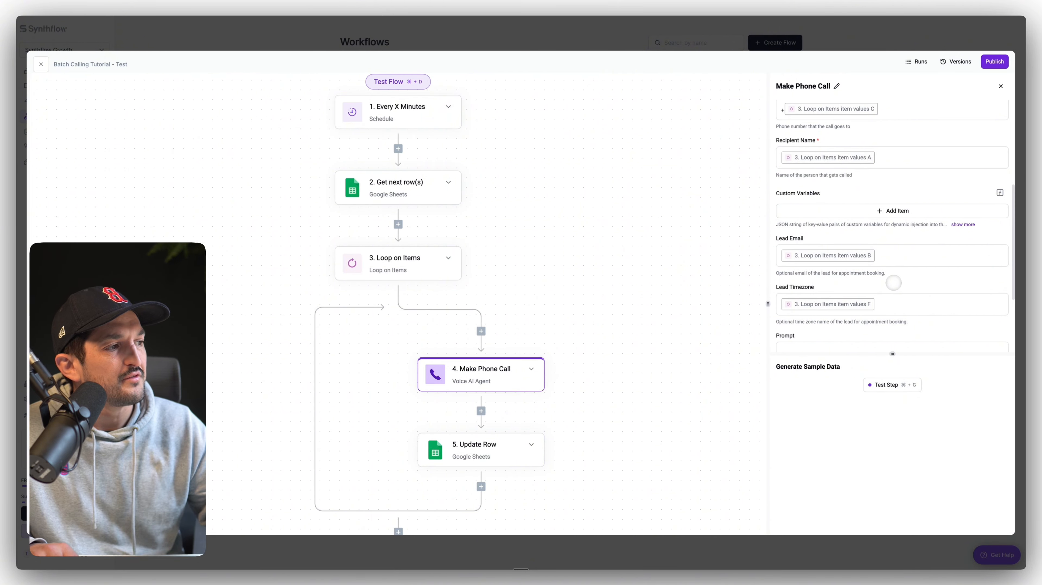
Step: Review Make Phone Call's lead fields, optional Prompt and Greeting, and failure options, and run a test of the step
left_click(899, 257)
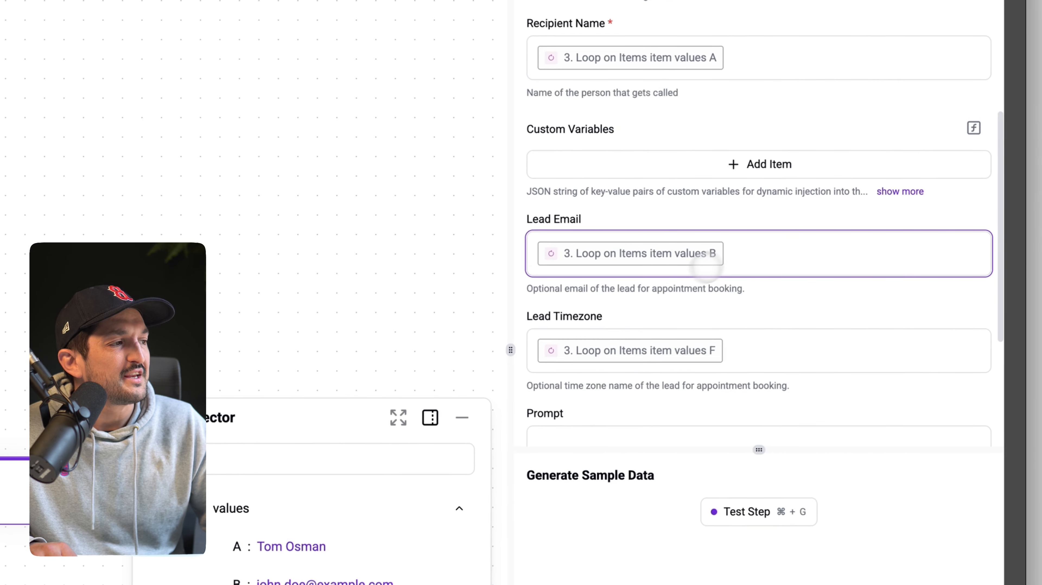
left_click(775, 300)
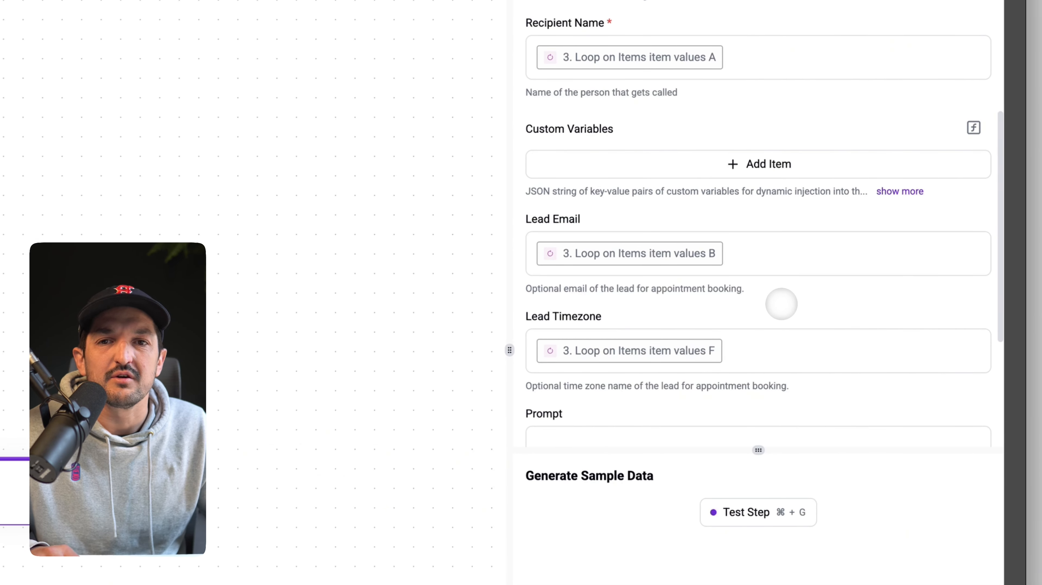
scroll(782, 304, "down", 1)
scroll(779, 302, "down", 4)
left_click(750, 283)
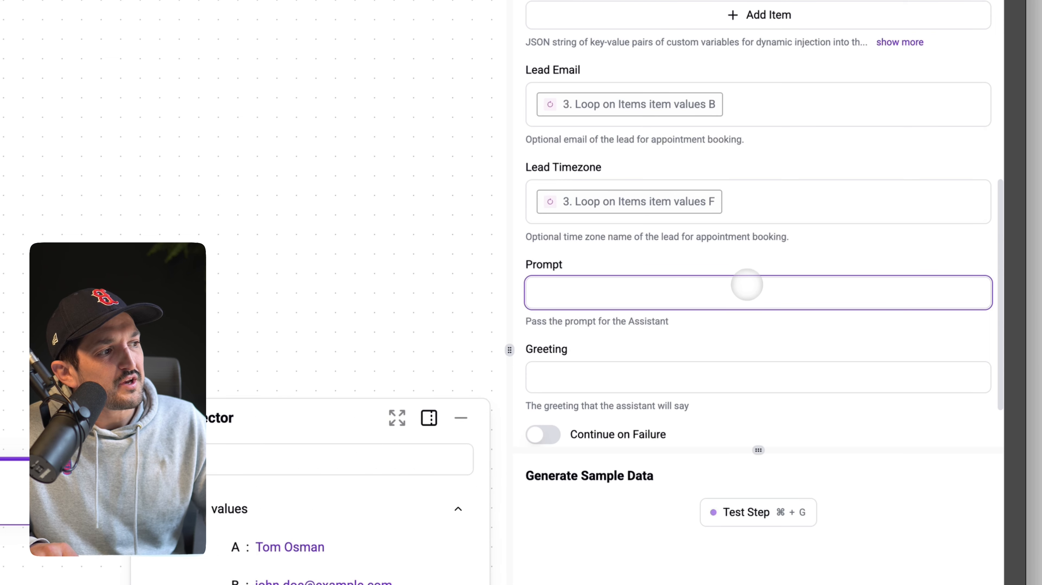
scroll(750, 271, "down", 1)
scroll(756, 255, "down", 1)
left_click(755, 223)
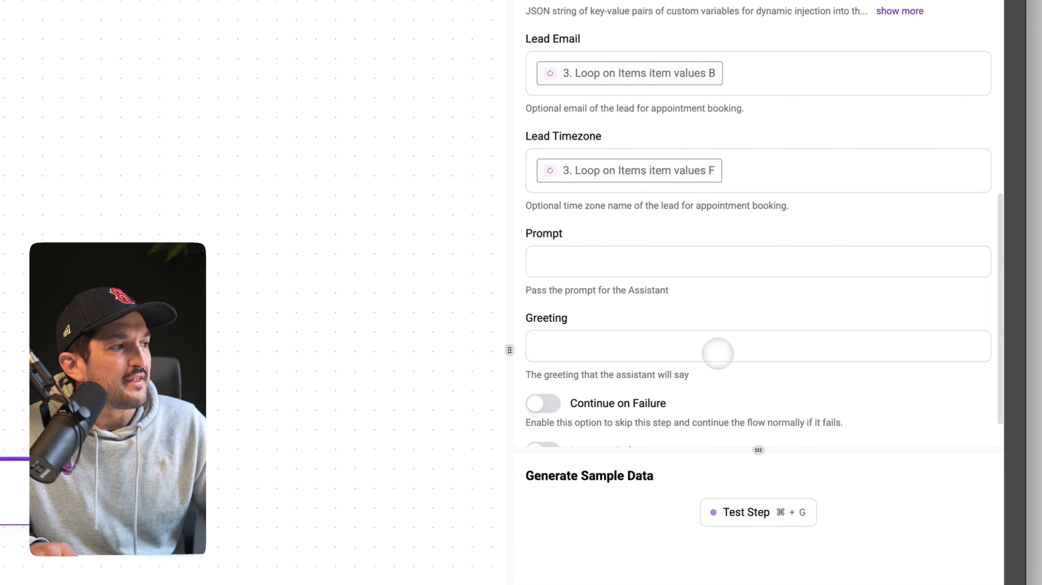
scroll(721, 345, "down", 5)
left_click(729, 293)
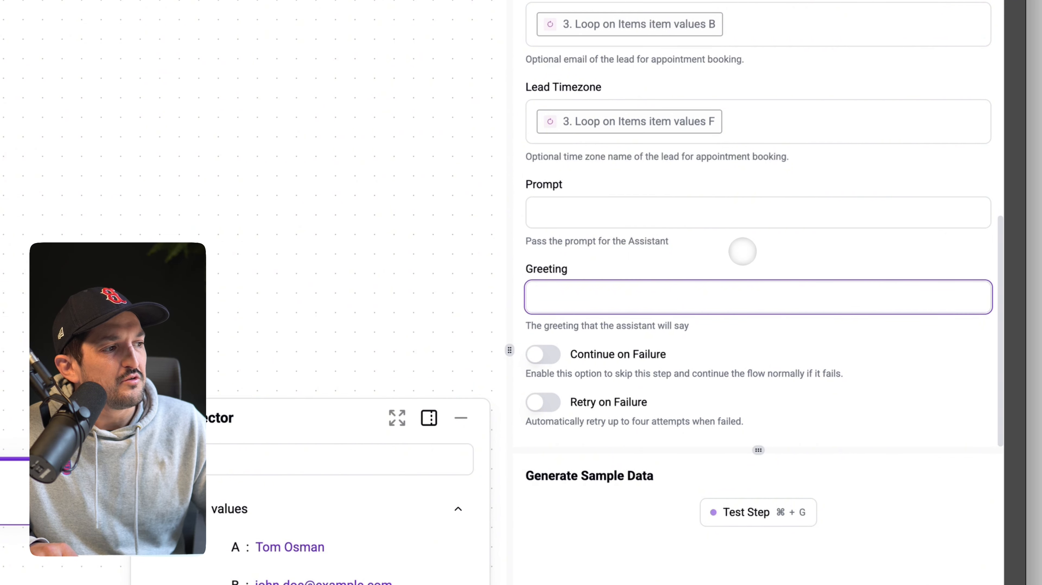
left_click(746, 250)
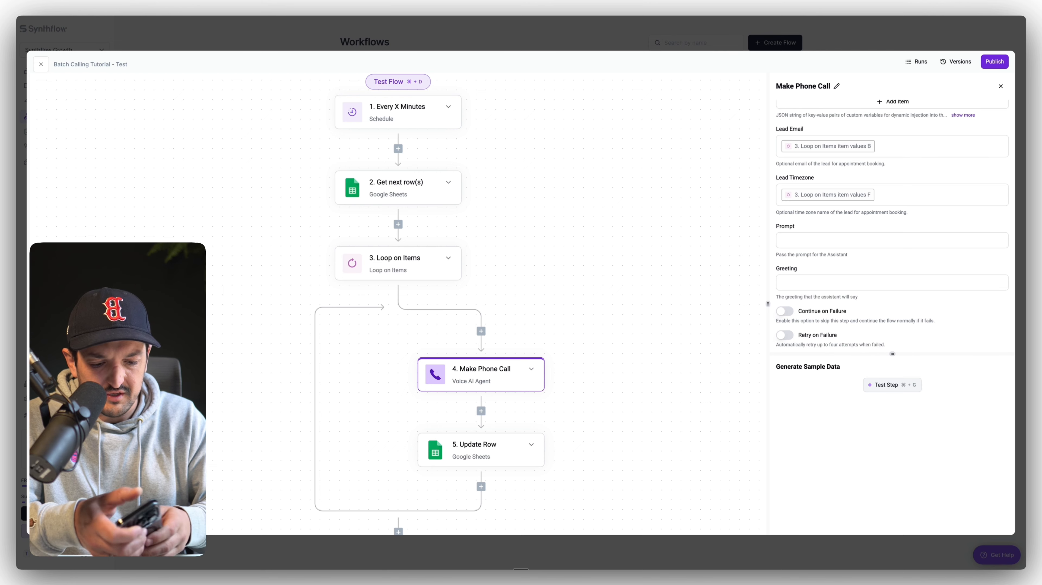
left_click(892, 385)
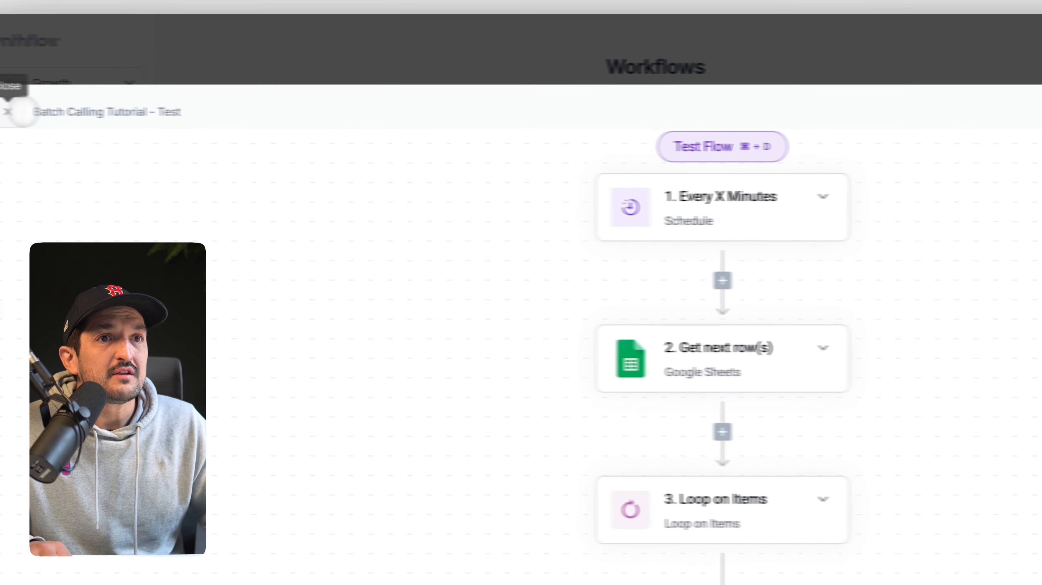
Step: Assign the last available phone number to the Buyer Lead Capture assistant in its Deployment settings
left_click(9, 111)
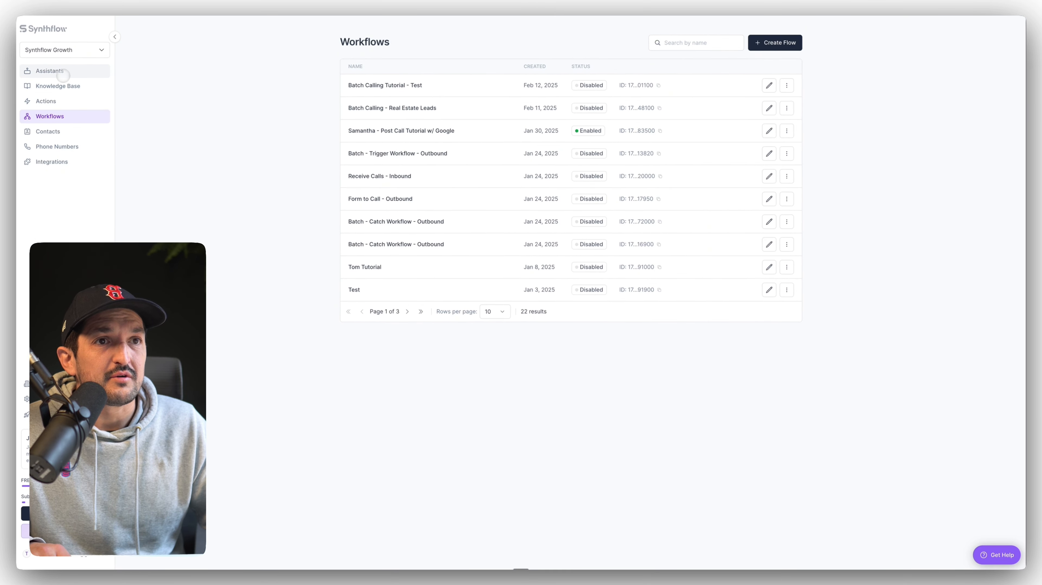
left_click(62, 72)
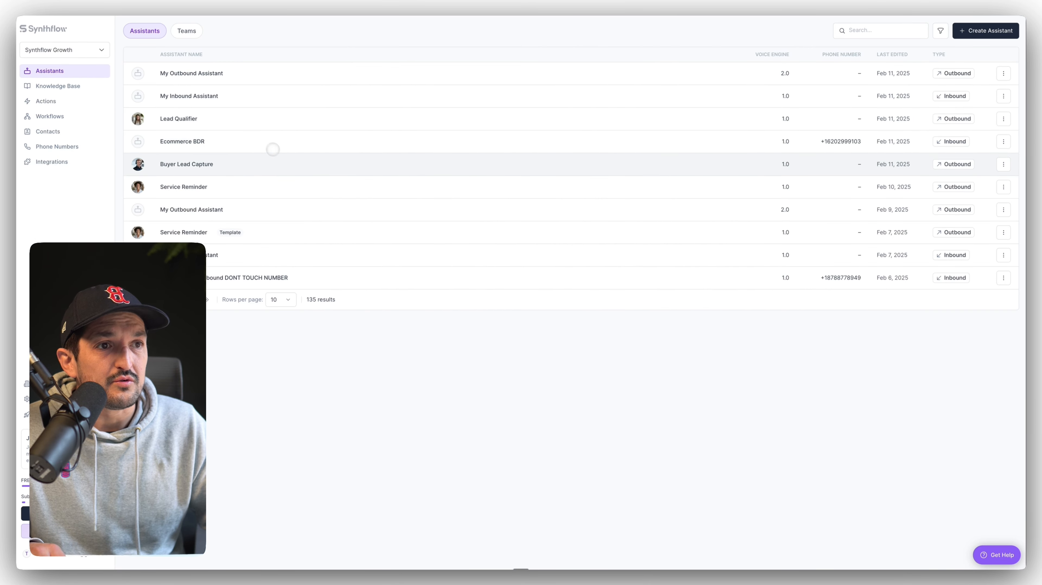
left_click(277, 158)
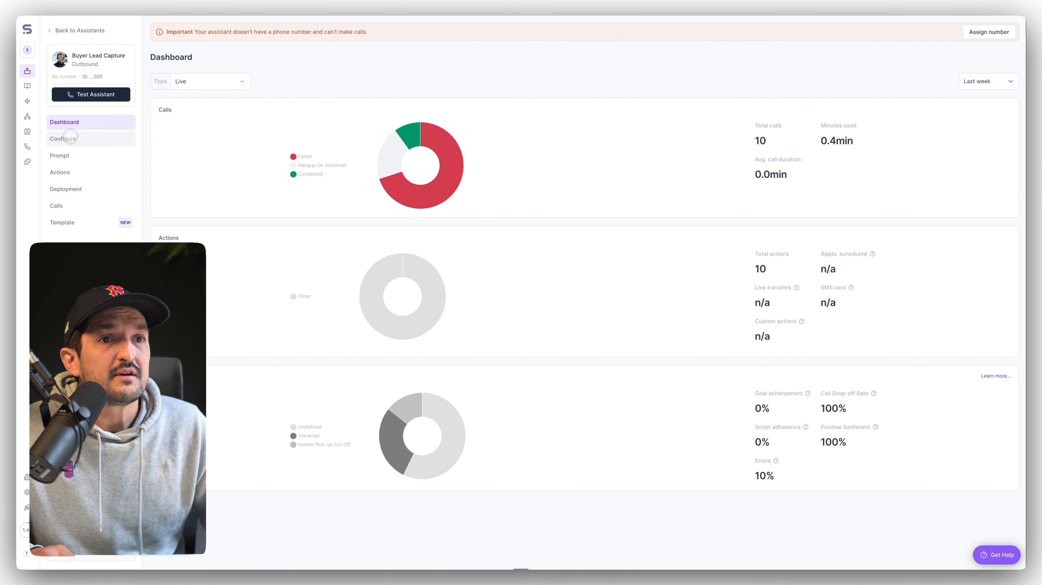
left_click(84, 189)
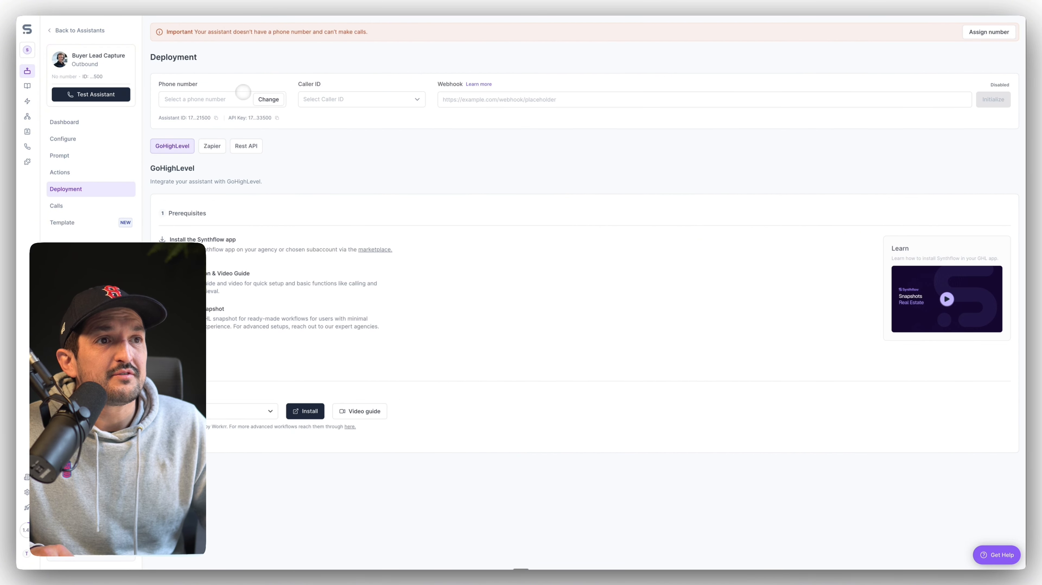
left_click(268, 99)
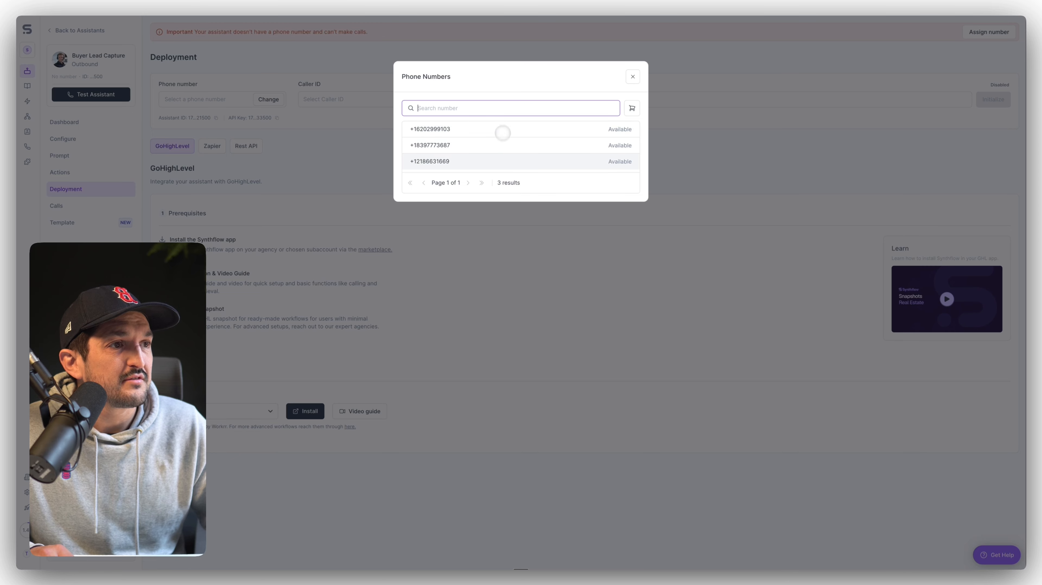
left_click(501, 161)
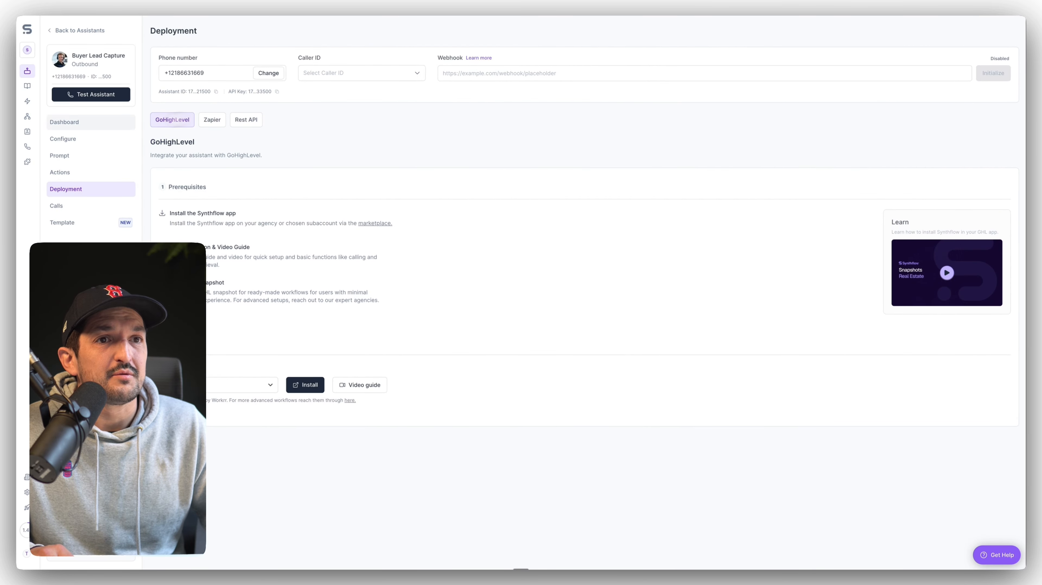
Step: Return to the Batch Calling Tutorial - Test workflow, test its Make Phone Call step and examine the output
left_click(28, 116)
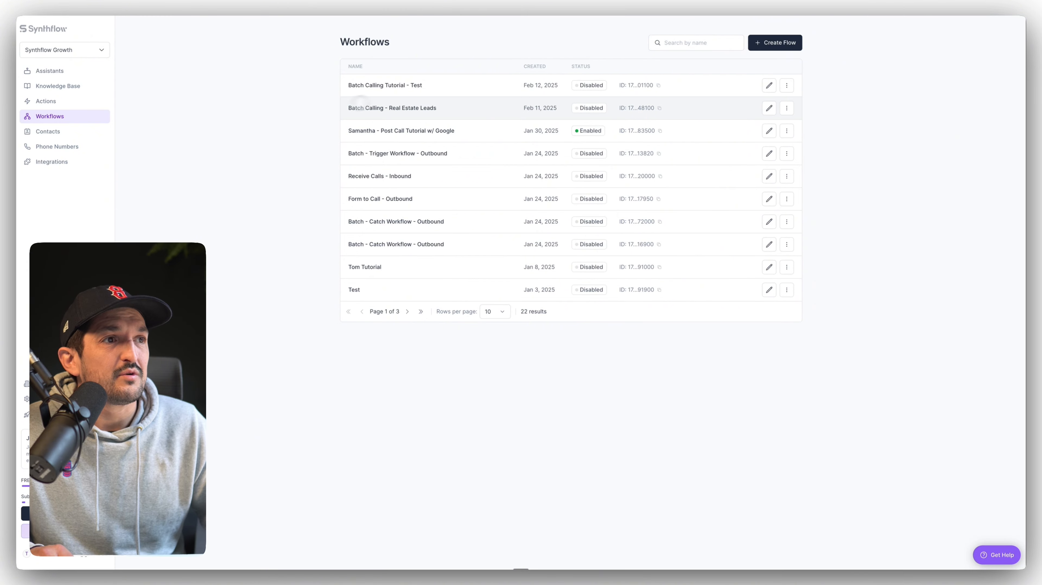
left_click(412, 90)
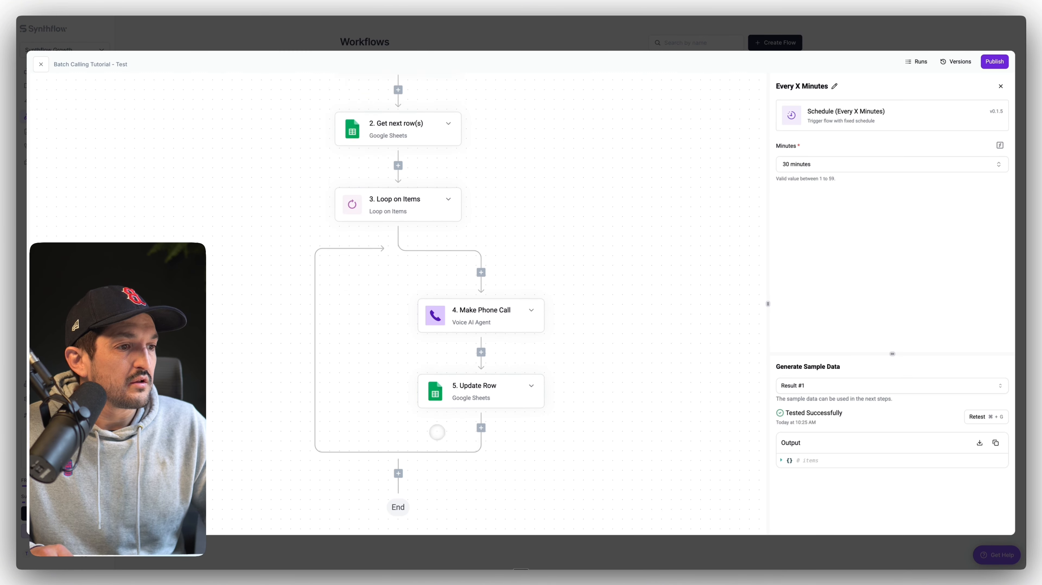
scroll(435, 429, "down", 2)
left_click(487, 259)
left_click(893, 387)
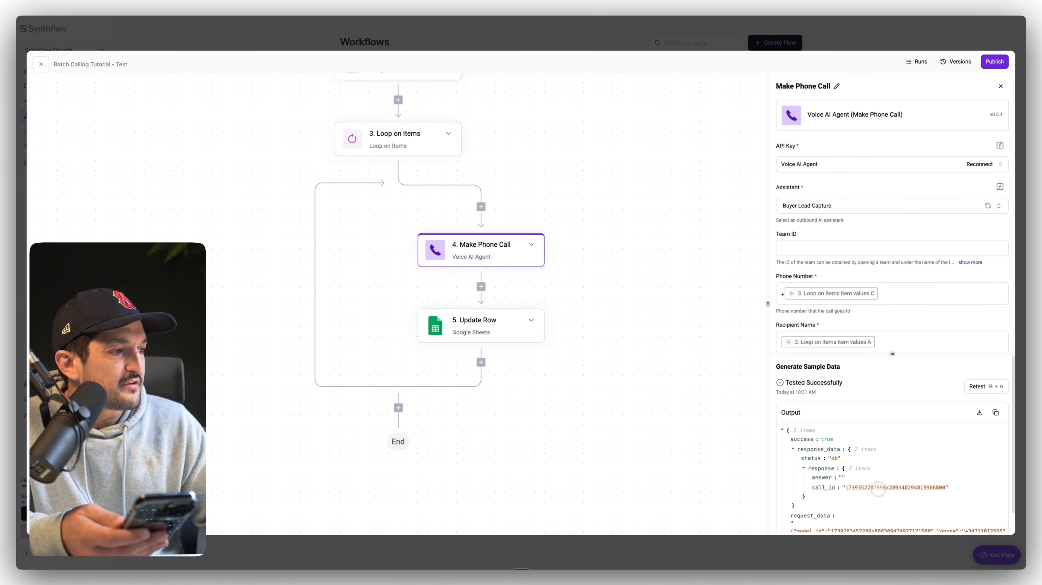
scroll(880, 493, "down", 1)
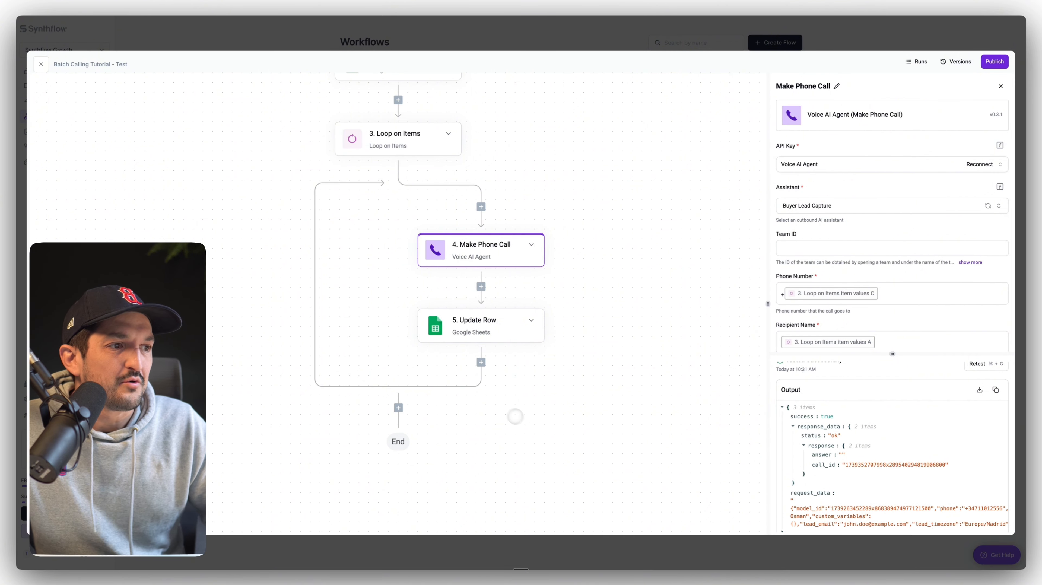
scroll(888, 490, "down", 1)
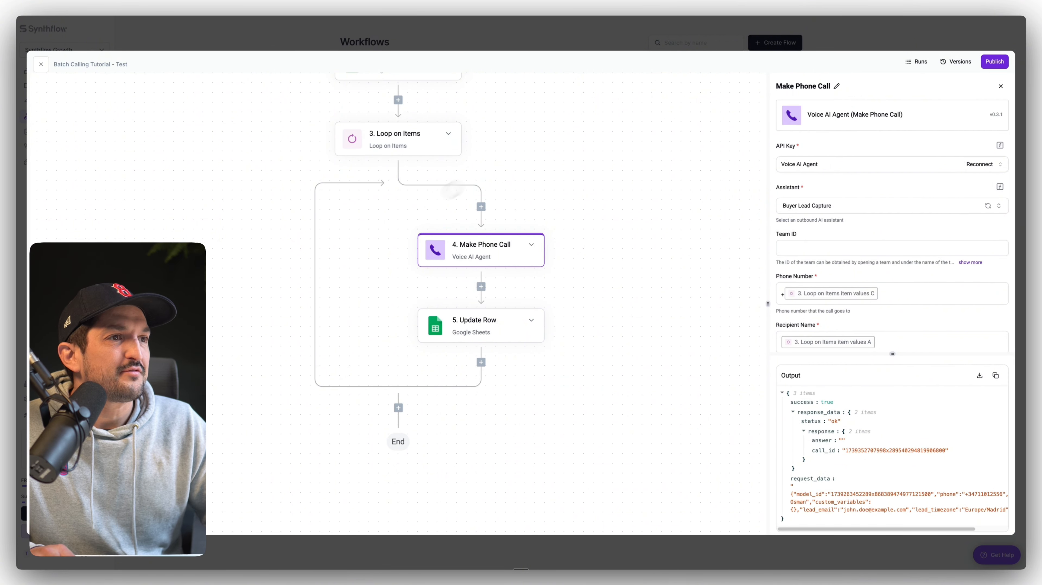
Step: Set the Update Row step's connection to google-sheets-synthflow, its spreadsheet to Batch Calling Tutorial and its sheet to Sheet1
scroll(453, 189, "up", 1)
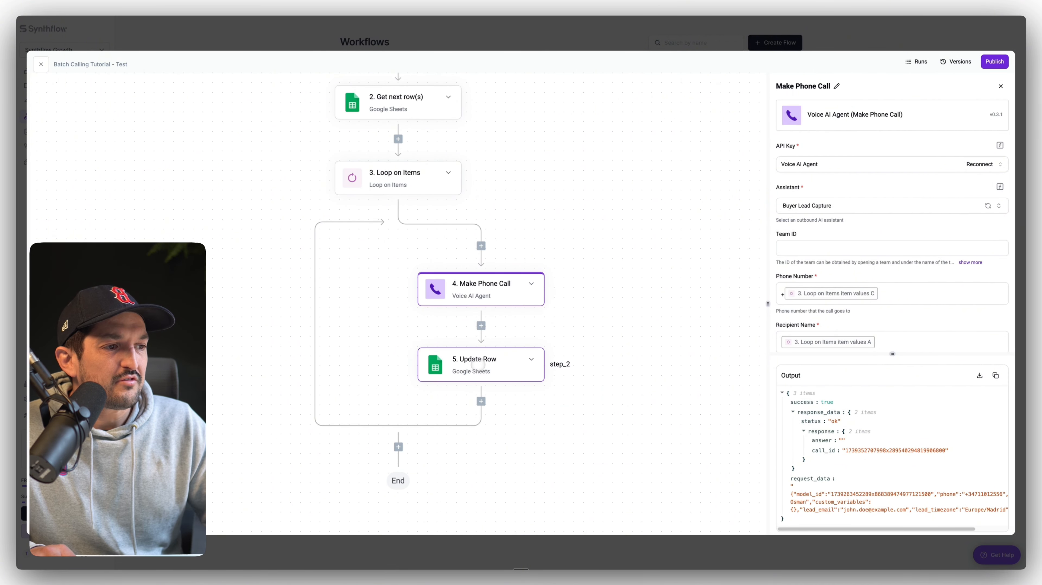
left_click(479, 364)
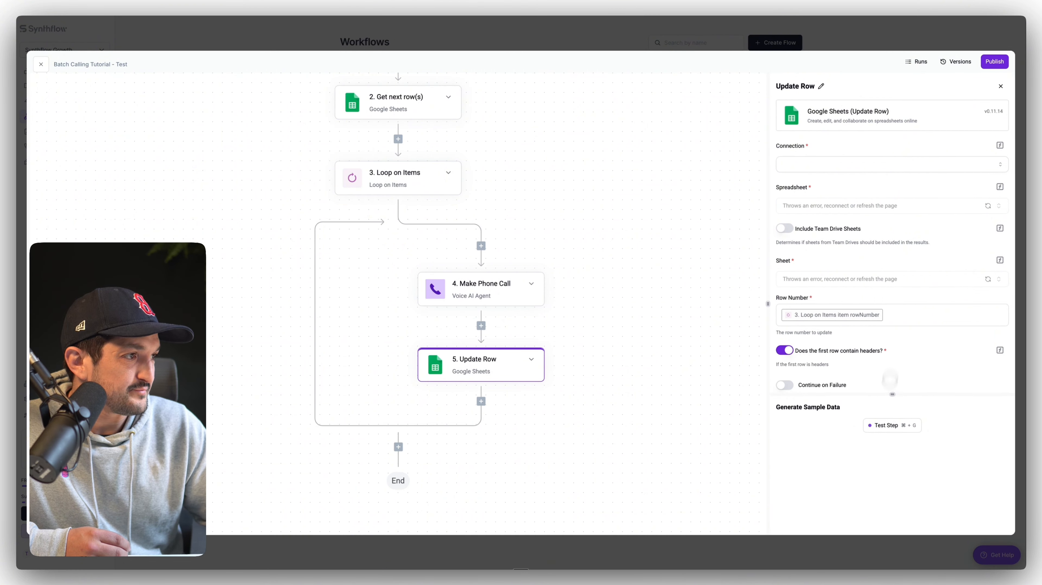
left_click(877, 166)
left_click(846, 207)
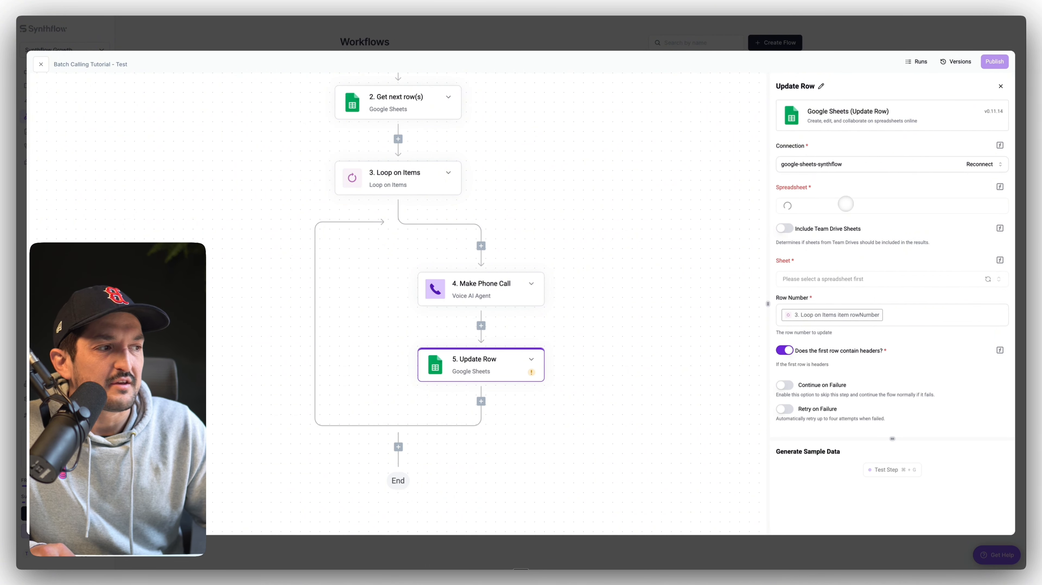
left_click(845, 204)
left_click(832, 243)
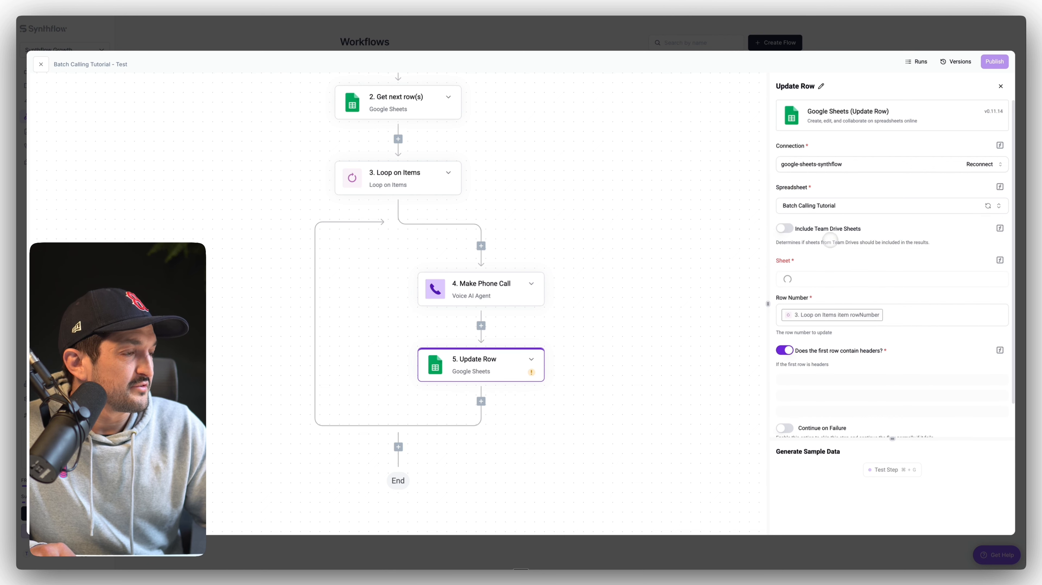
left_click(865, 282)
left_click(833, 311)
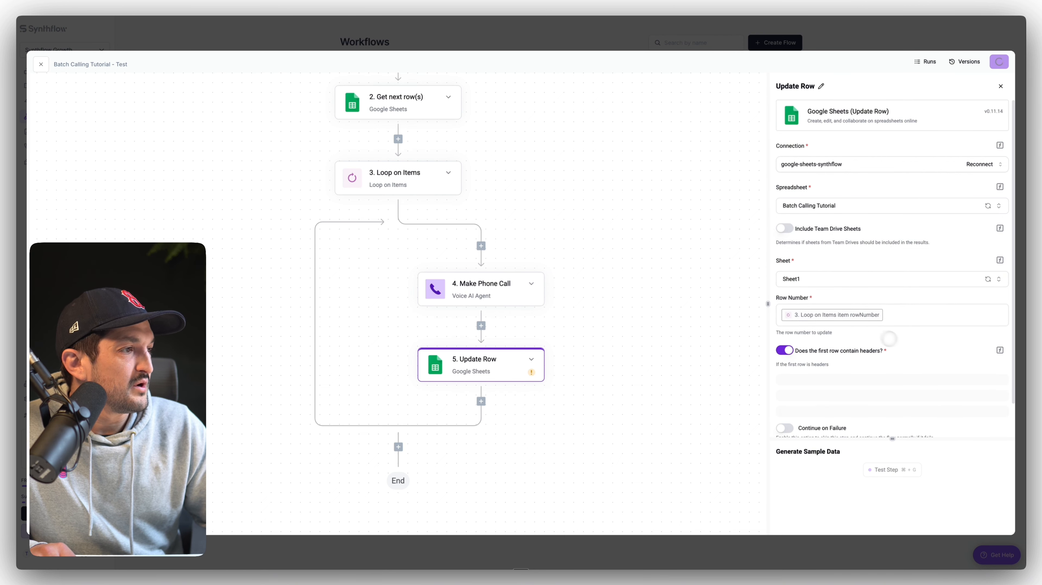
Step: Set the Update Row step's Status value to Called and run a test of the step
scroll(897, 342, "down", 1)
left_click(898, 277)
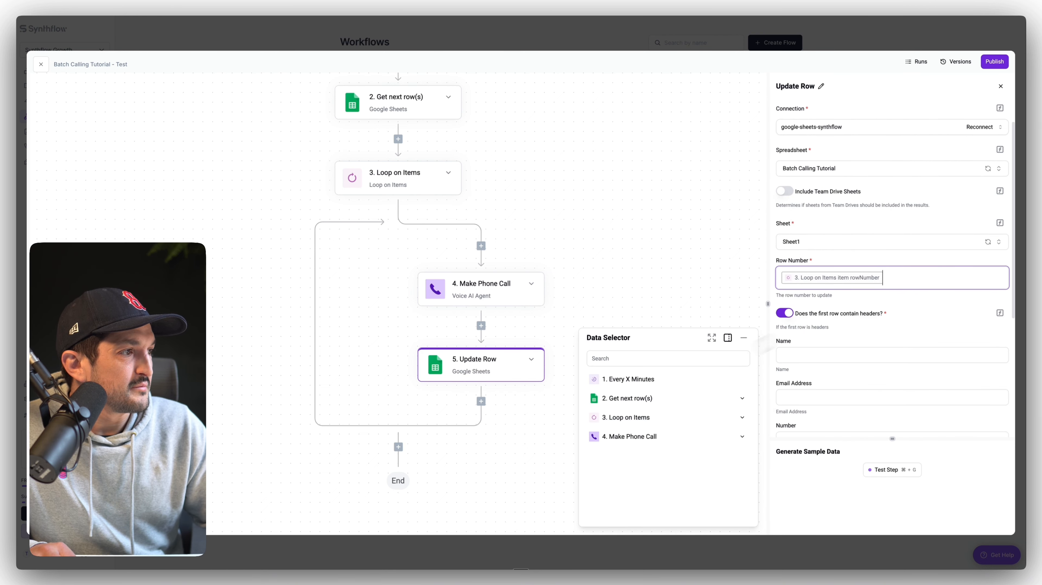
scroll(924, 306, "down", 5)
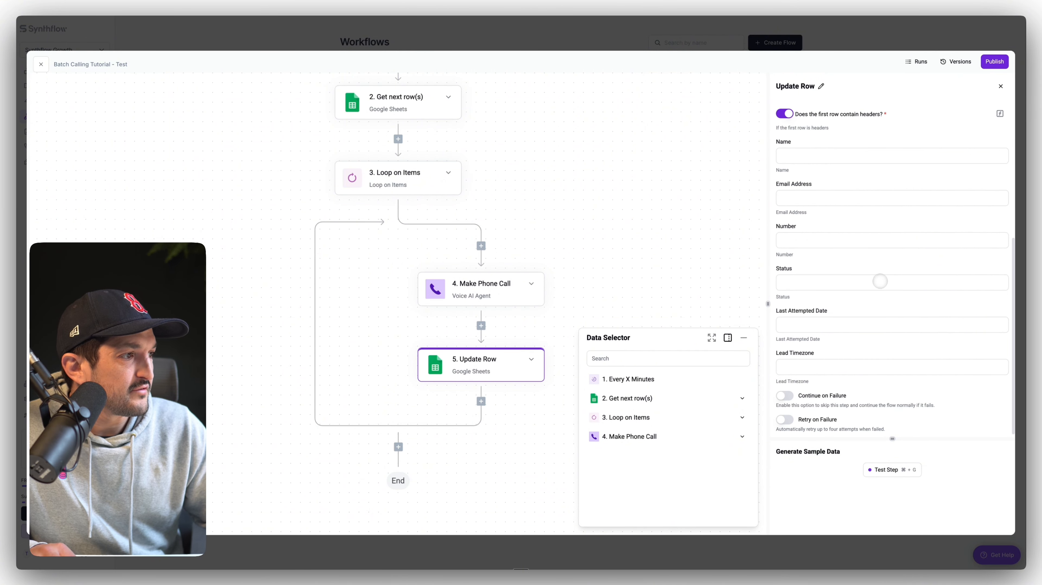
left_click(880, 281)
scroll(882, 283, "up", 2)
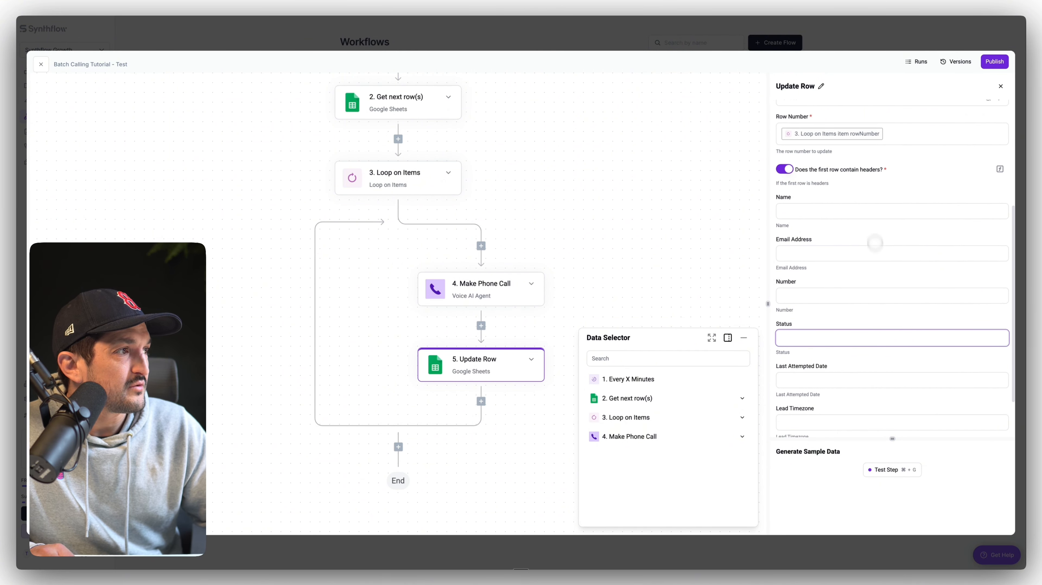
type("Called")
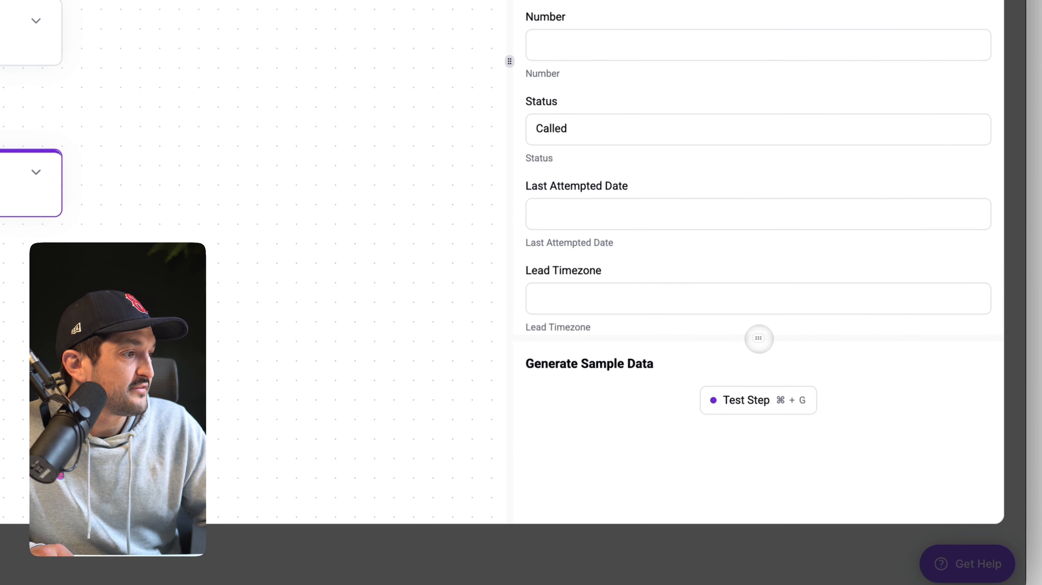
left_click(758, 401)
scroll(749, 288, "down", 5)
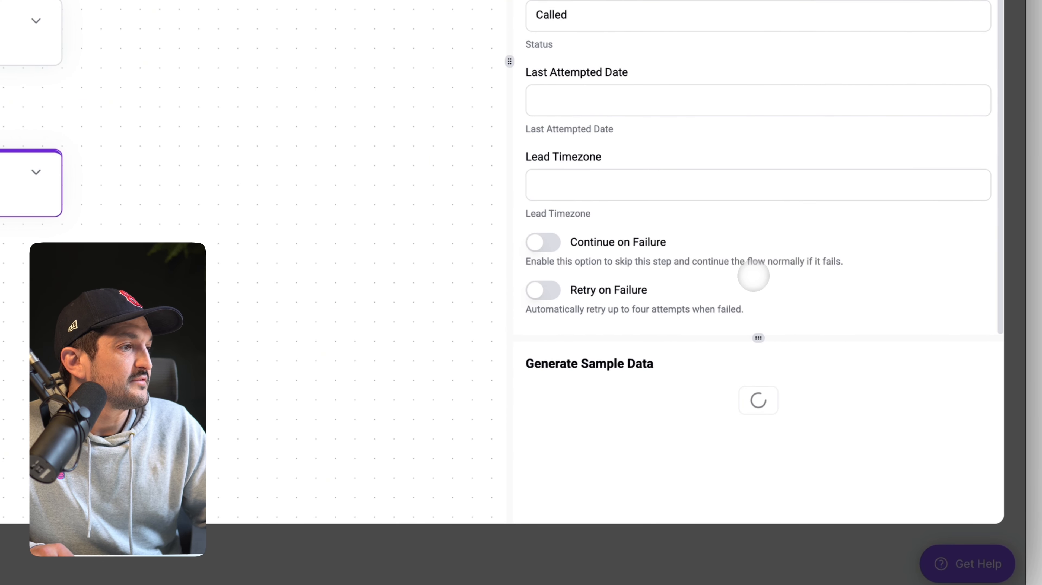
left_click_drag(729, 477, 843, 465)
left_click(840, 464)
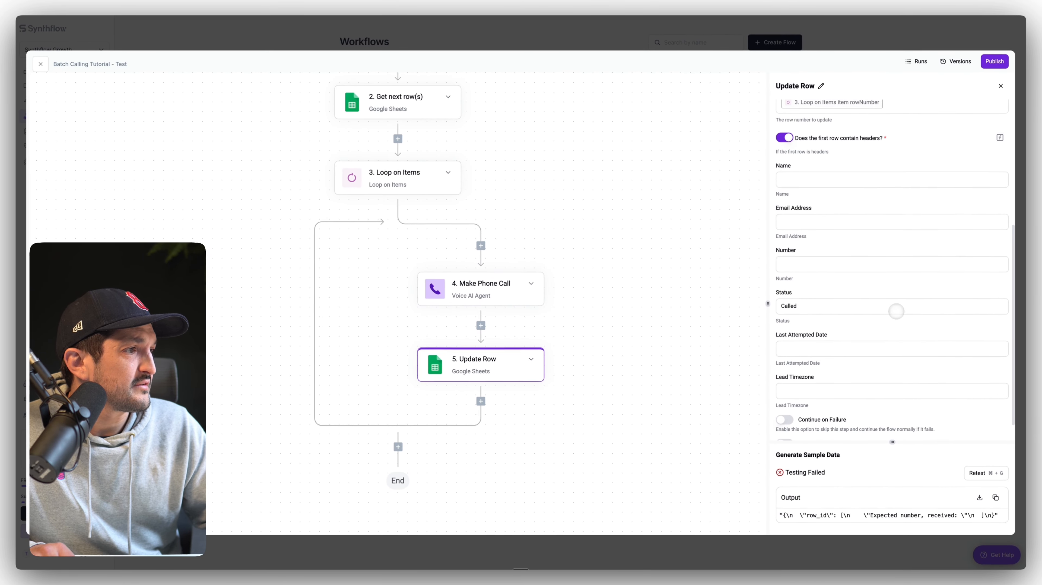
Step: Replace Update Row's Row Number mapping with the row value from the Loop on Items item and retest the step
scroll(897, 312, "up", 4)
left_click(897, 175)
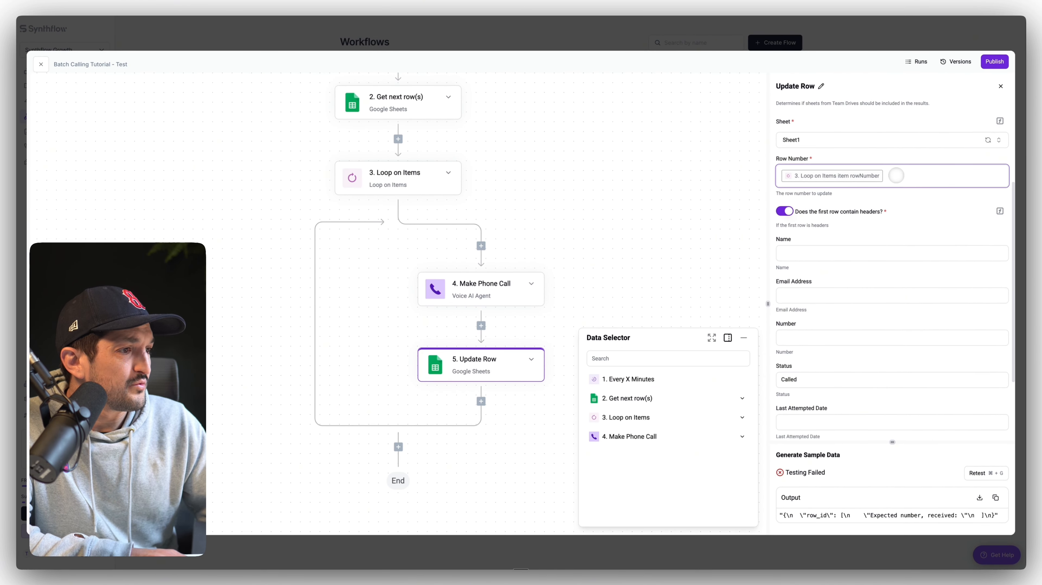
key("BackSpace")
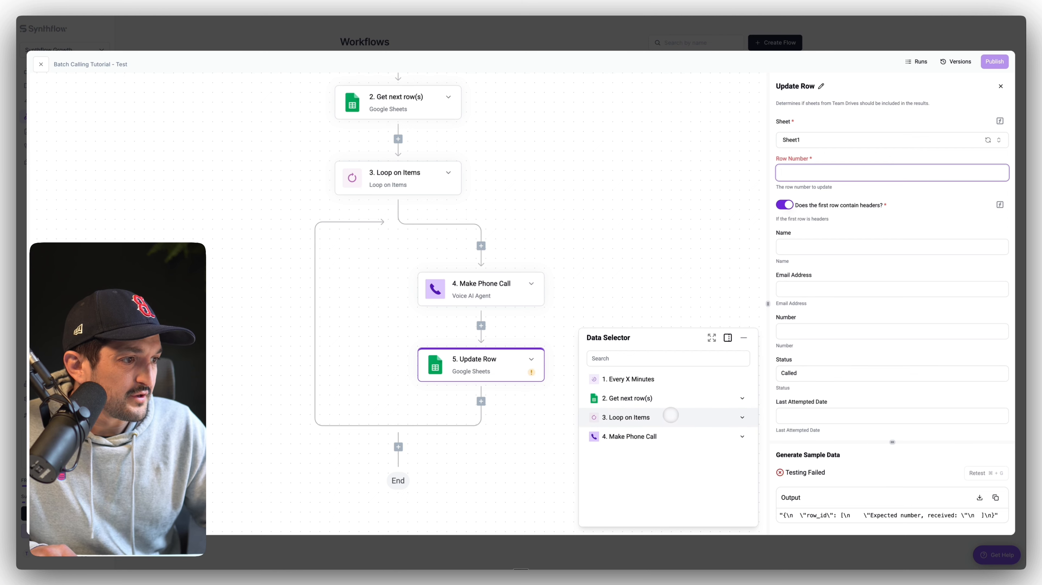
left_click(672, 417)
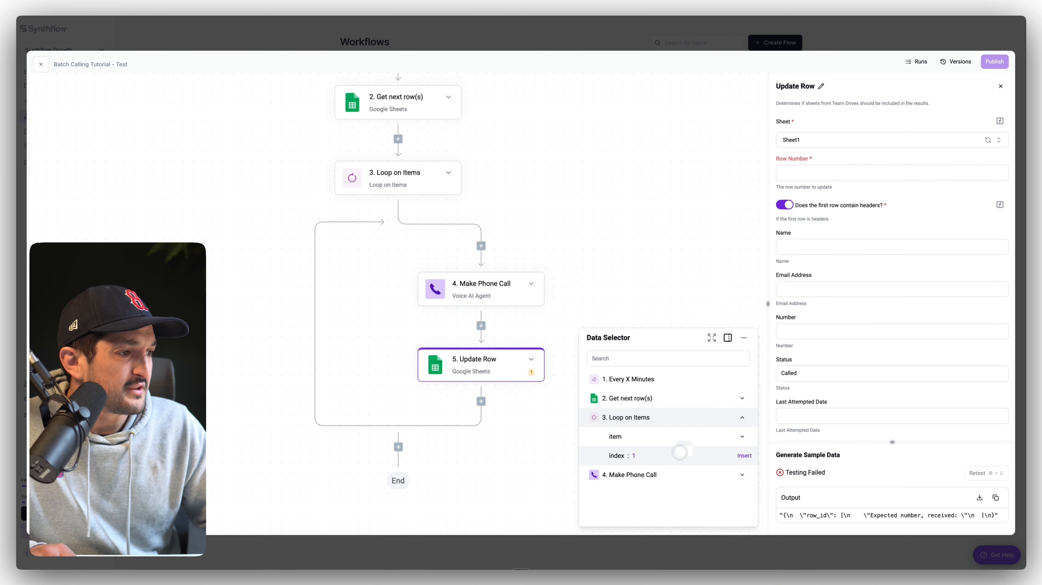
left_click(674, 437)
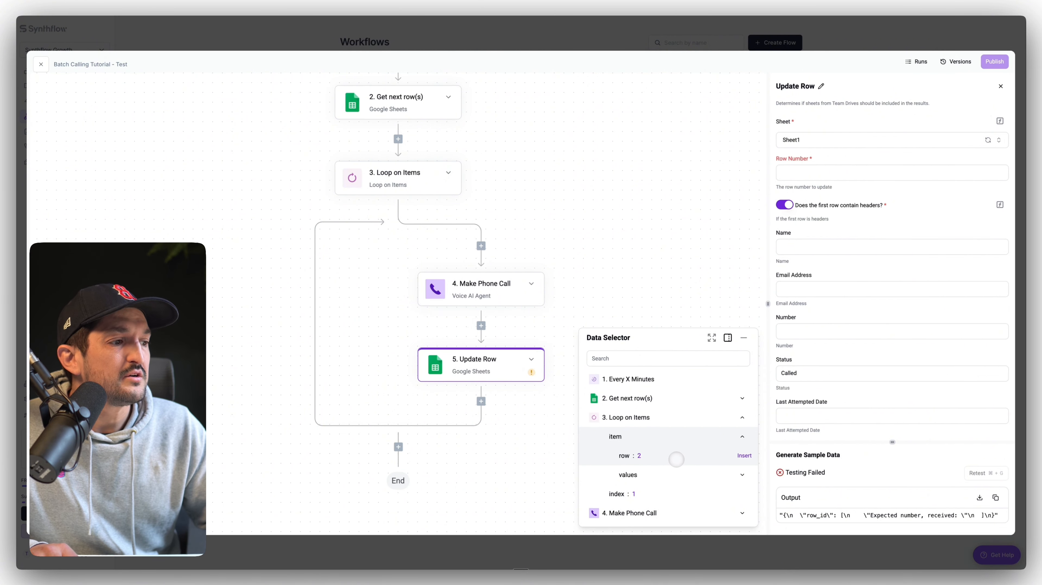
left_click(745, 455)
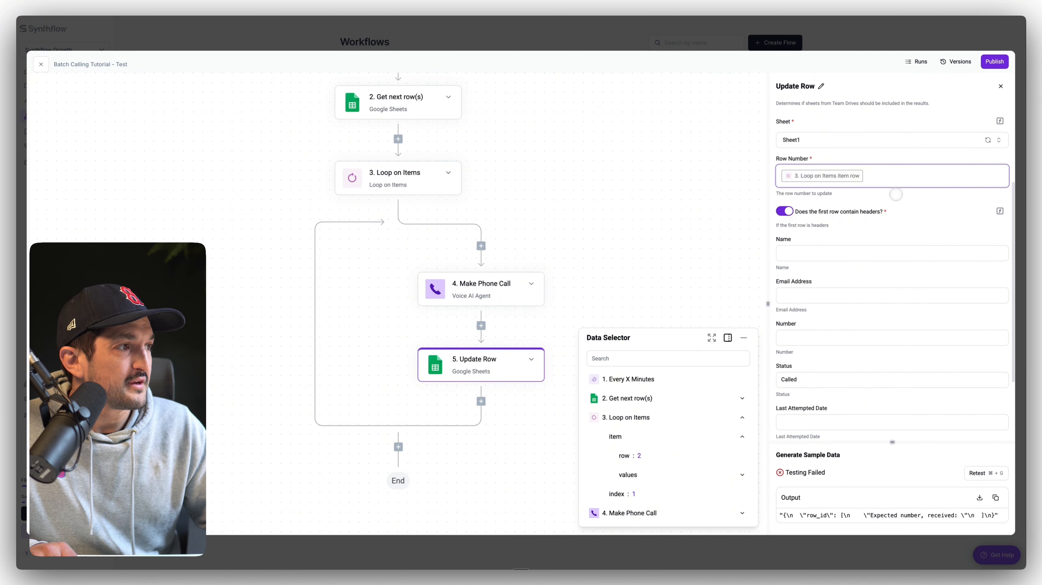
left_click(896, 195)
left_click(979, 473)
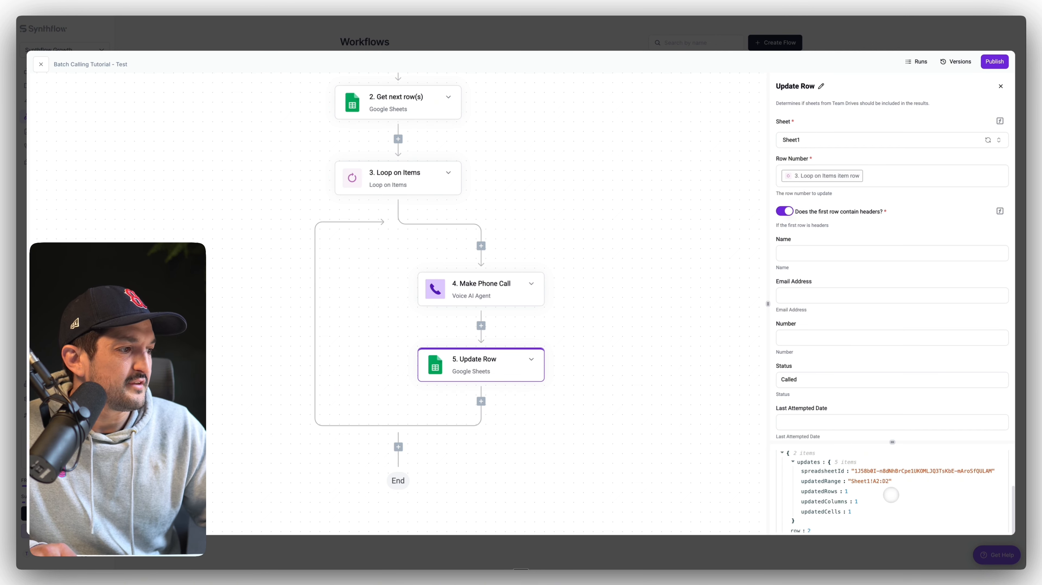
scroll(891, 495, "down", 1)
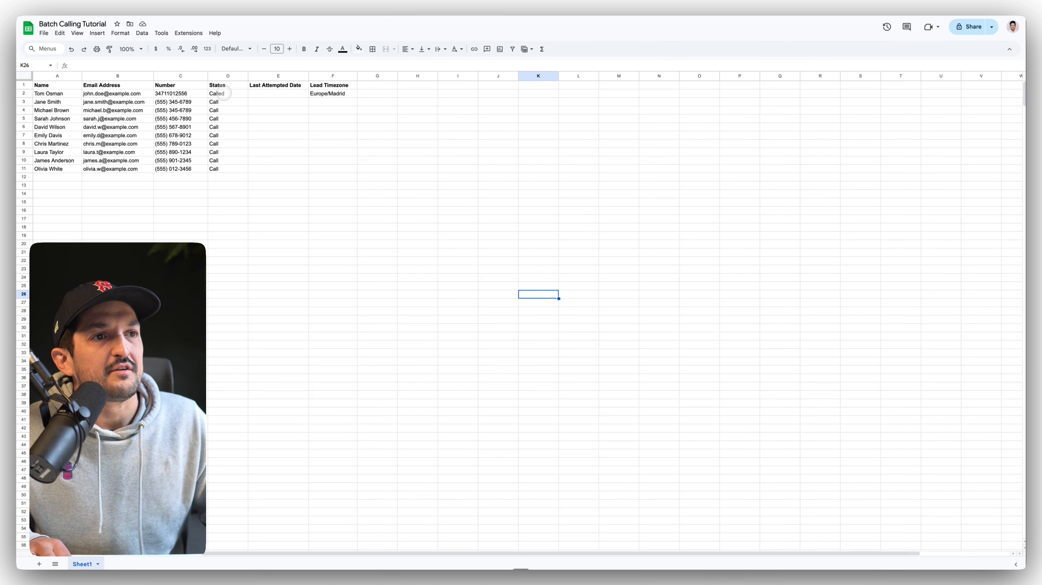
Step: Check the first contact's Status cell in the Batch Calling Tutorial Google Sheet, and return to the Synthflow workflow
left_click(216, 89)
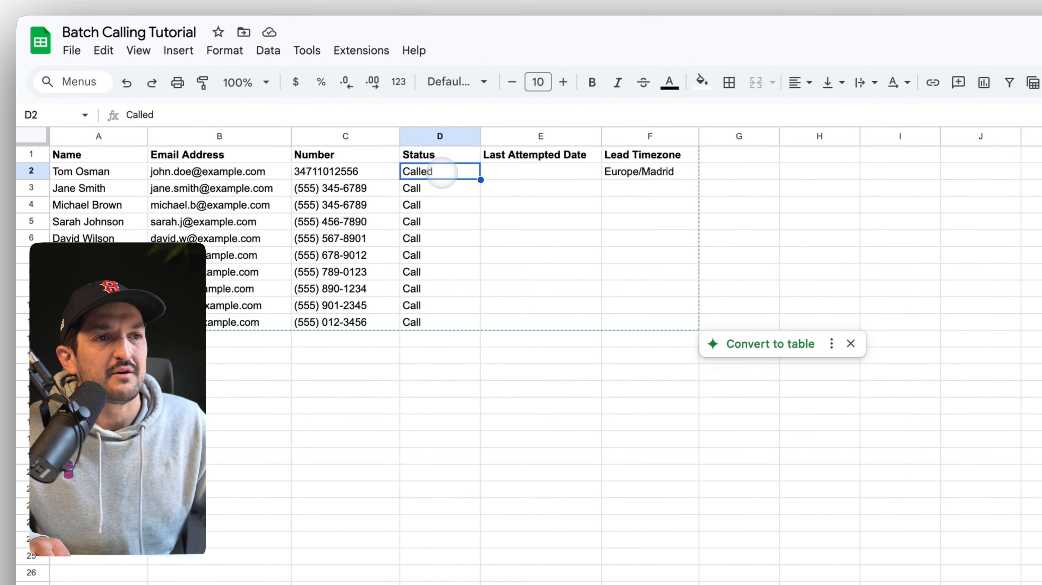
left_click(473, 377)
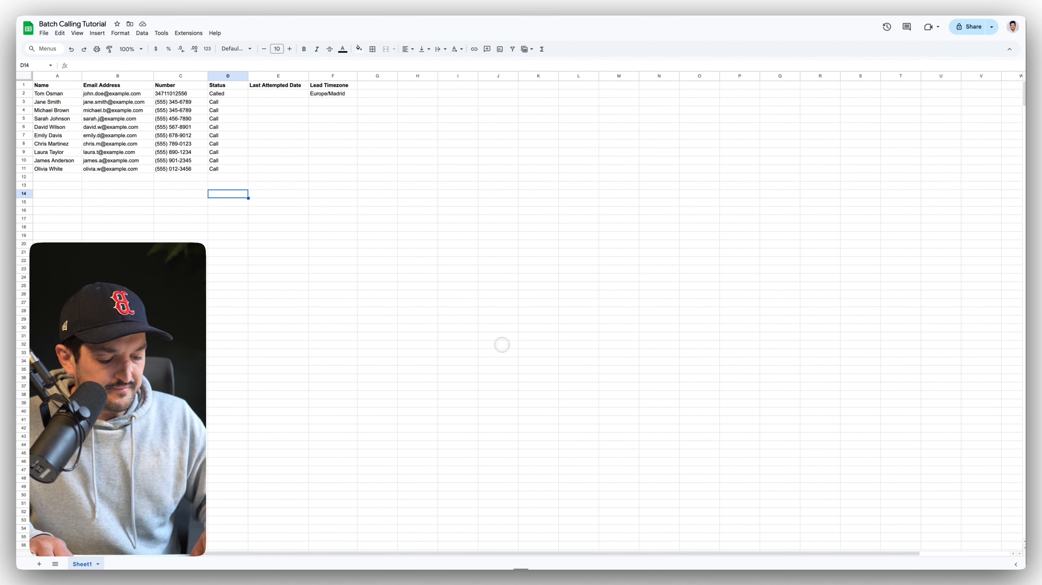
key("ctrl+Tab")
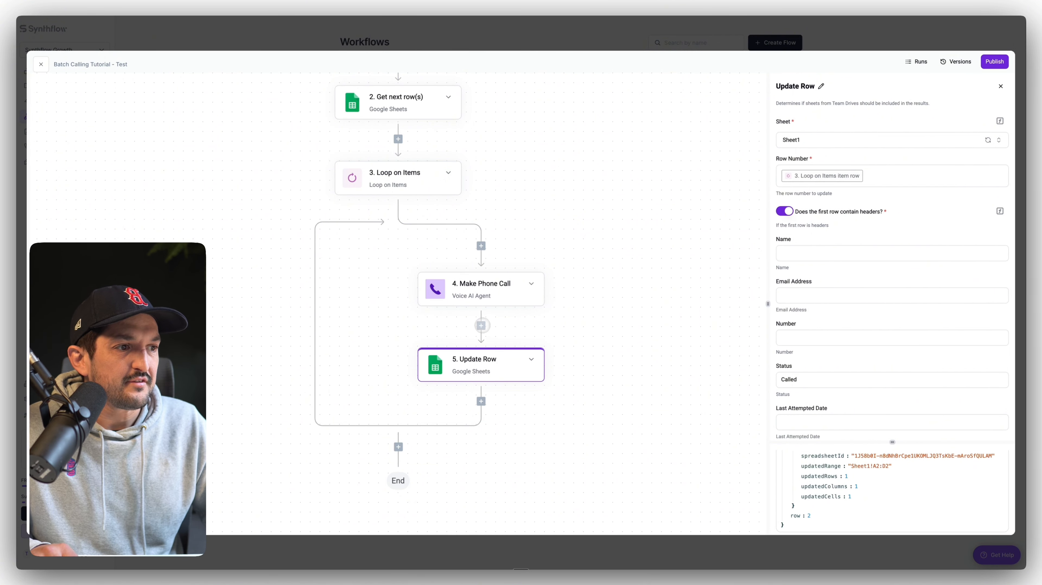
Step: Insert a Date Helper Get Current Date step after Make Phone Call with format DDD MMM DD YYYY HH:mm:ss, and test it
left_click(481, 326)
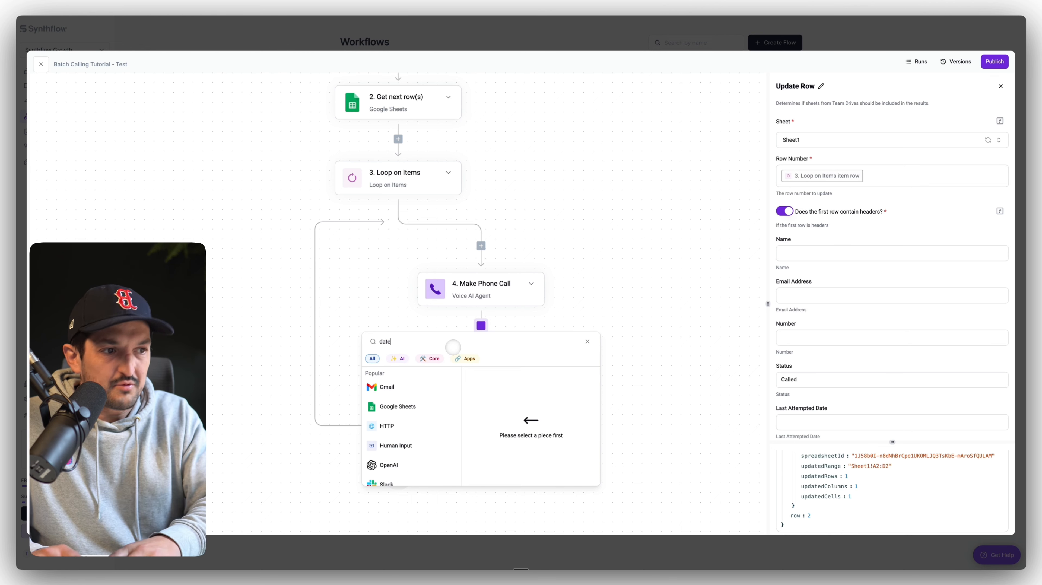
left_click(434, 359)
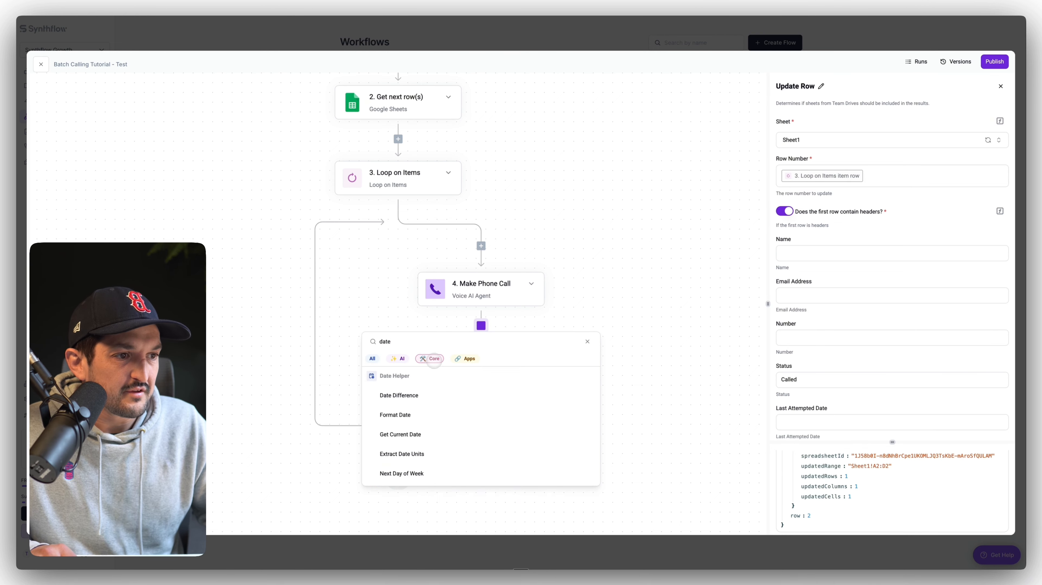
left_click(431, 434)
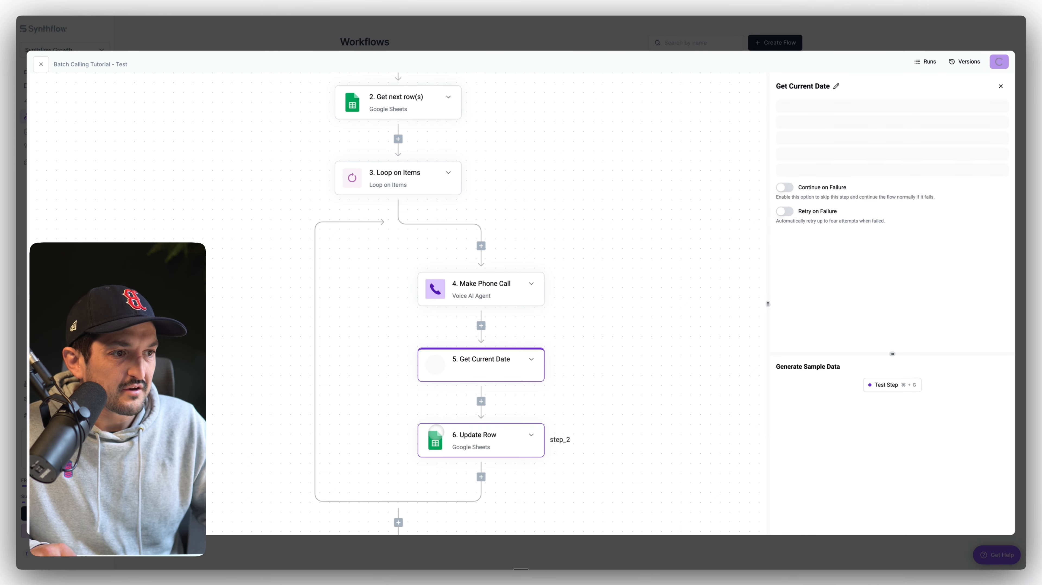
left_click(884, 164)
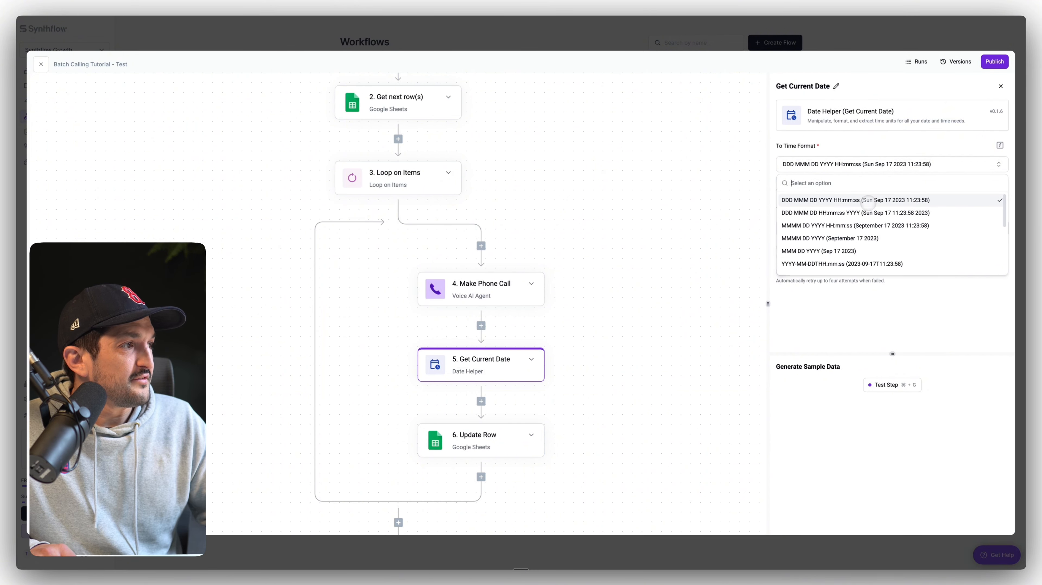
left_click(884, 201)
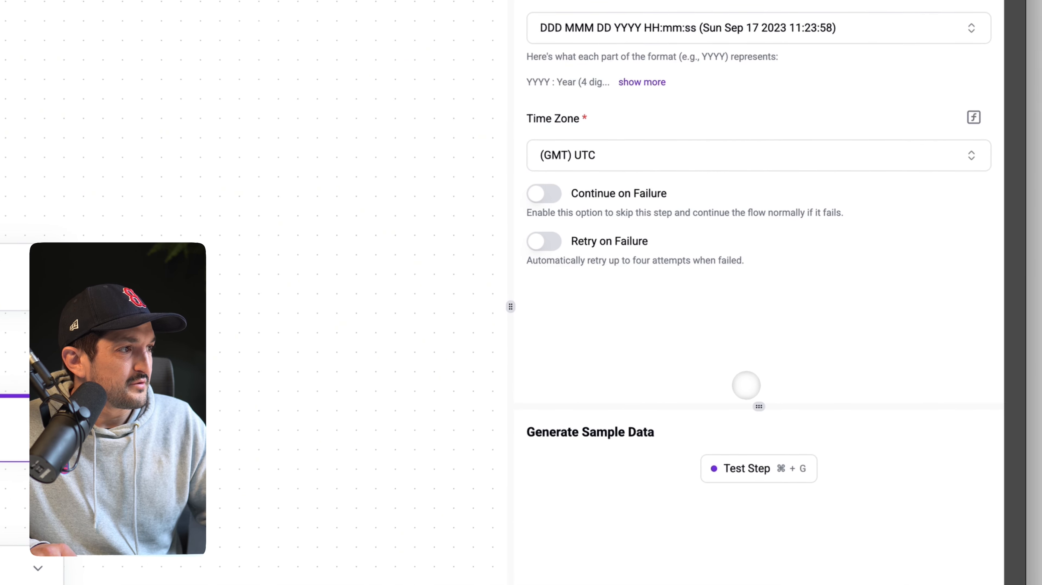
left_click(754, 468)
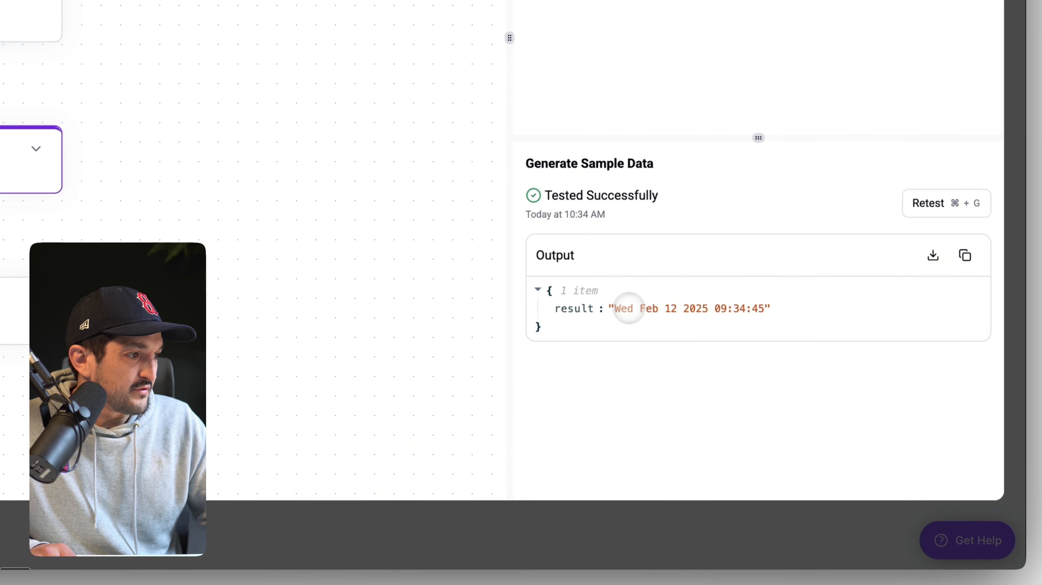
Step: Map Update Row's Last Attempted Date to the Get Current Date result and retest the step
left_click(317, 305)
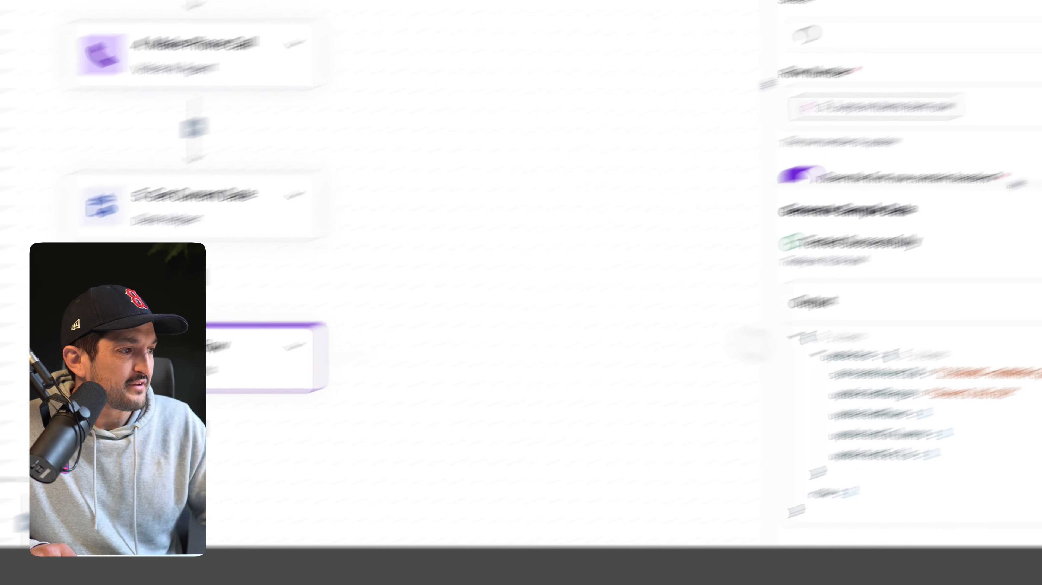
scroll(1013, 49, "down", 4)
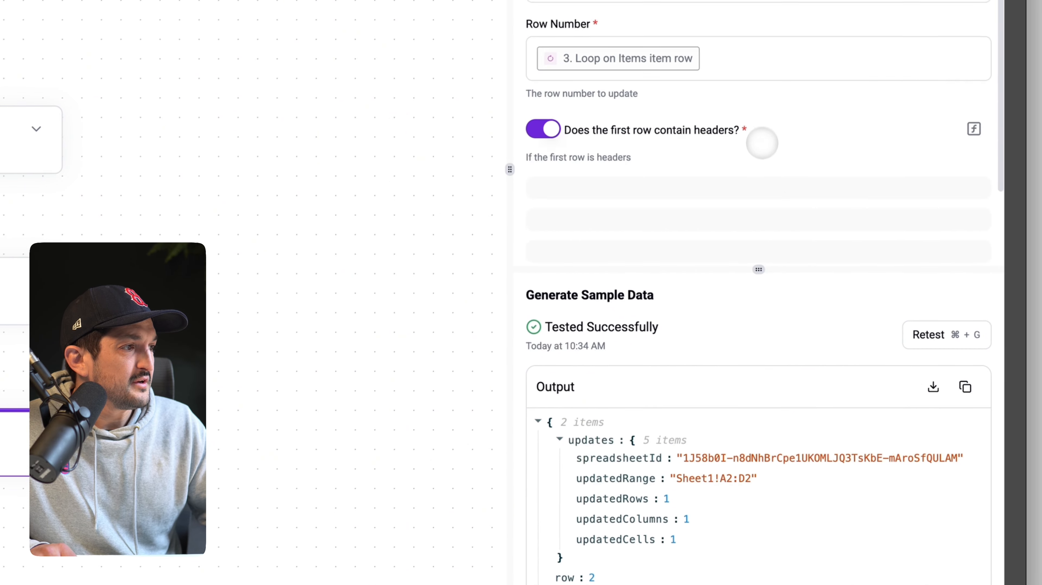
scroll(889, 295, "down", 3)
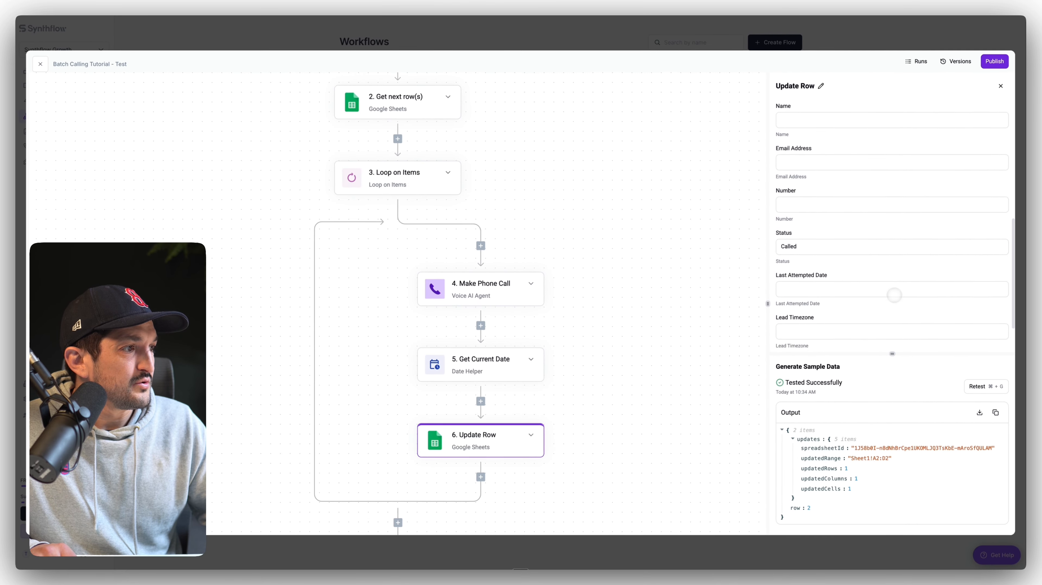
scroll(891, 283, "down", 1)
left_click(875, 265)
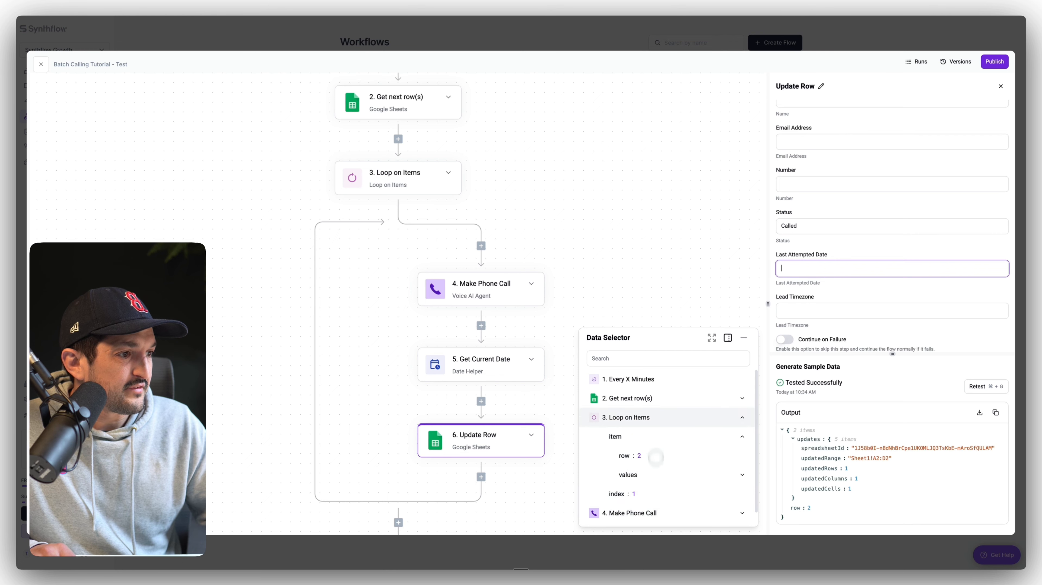
left_click(744, 338)
left_click(983, 382)
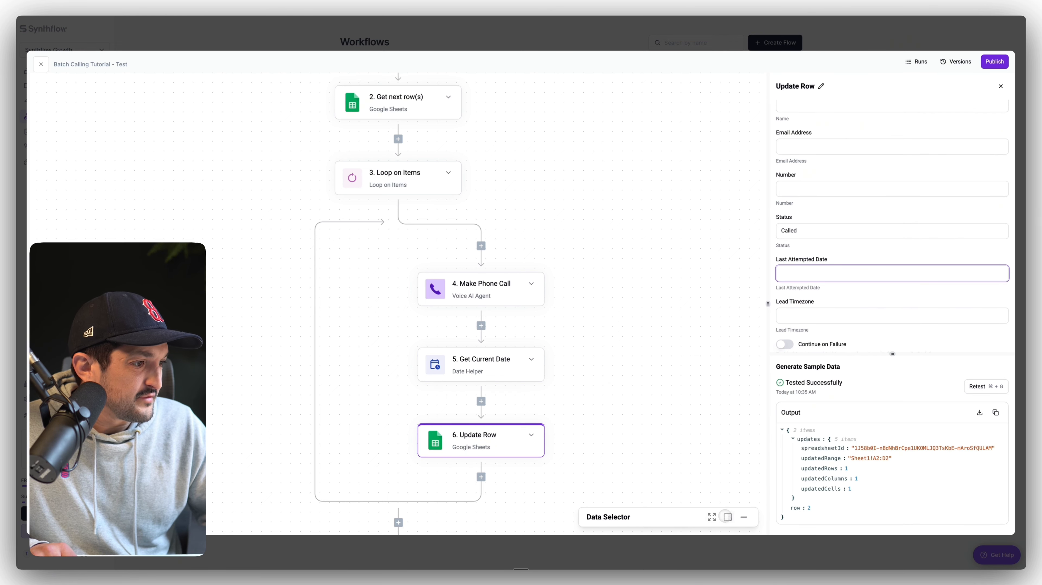
left_click(726, 516)
scroll(672, 402, "down", 1)
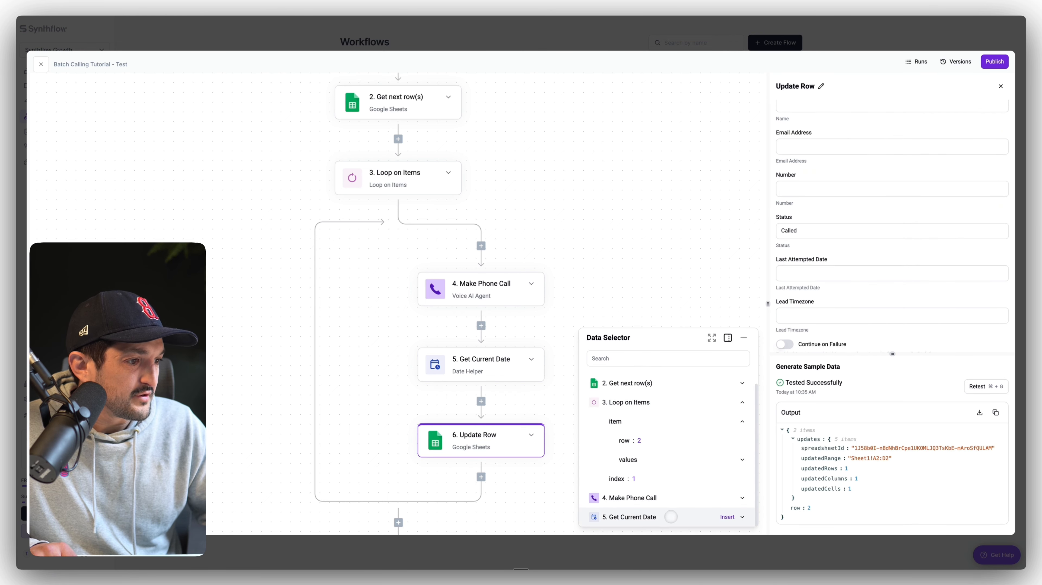
left_click(671, 517)
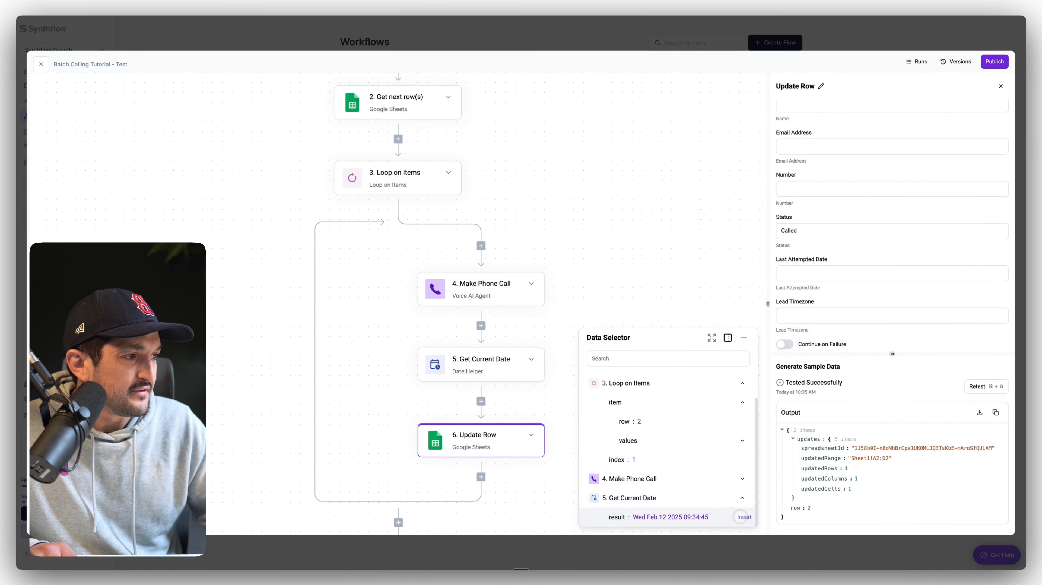
left_click(744, 517)
left_click(980, 386)
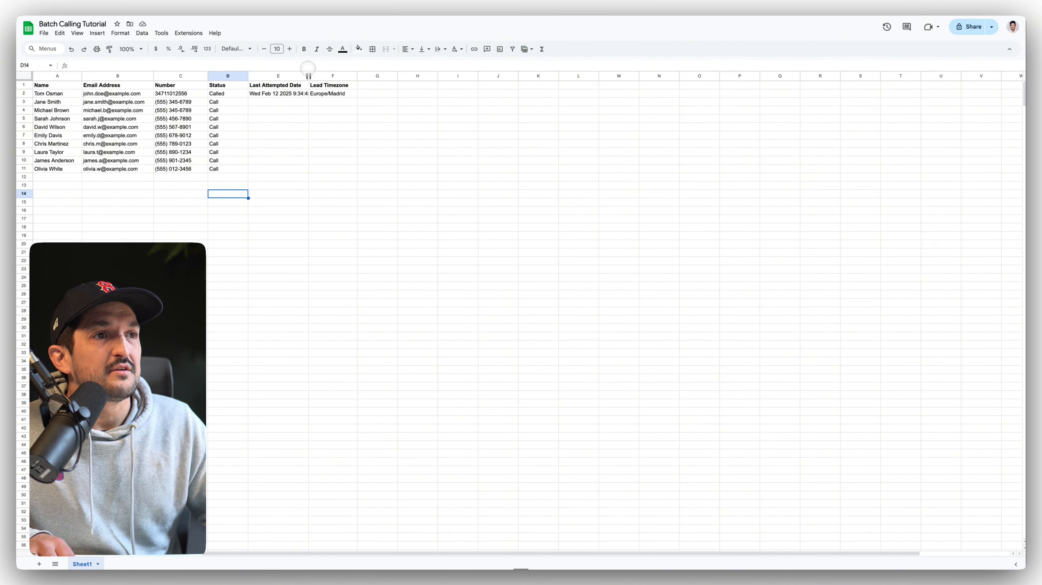
Step: Widen the Last Attempted Date column in the Google Sheet to fit the full timestamp, and return to the Synthflow workflow
left_click_drag(309, 76, 338, 76)
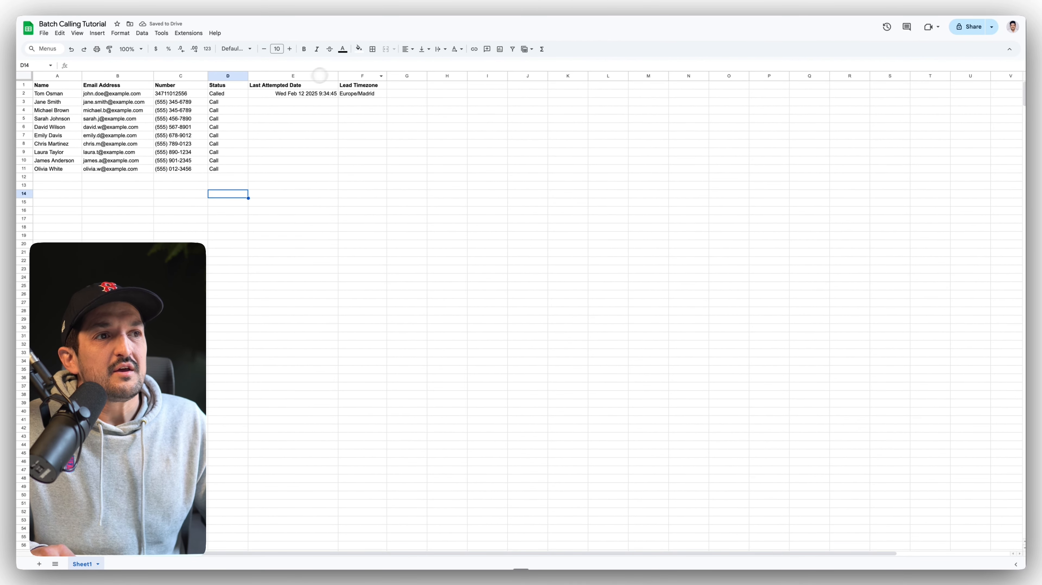
left_click_drag(338, 76, 326, 76)
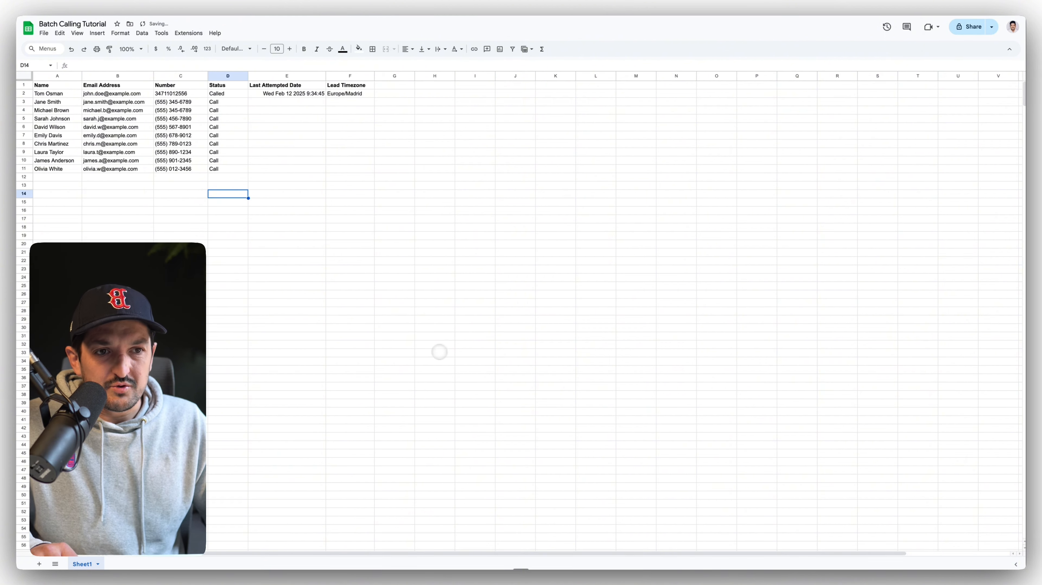
key("ctrl+Tab")
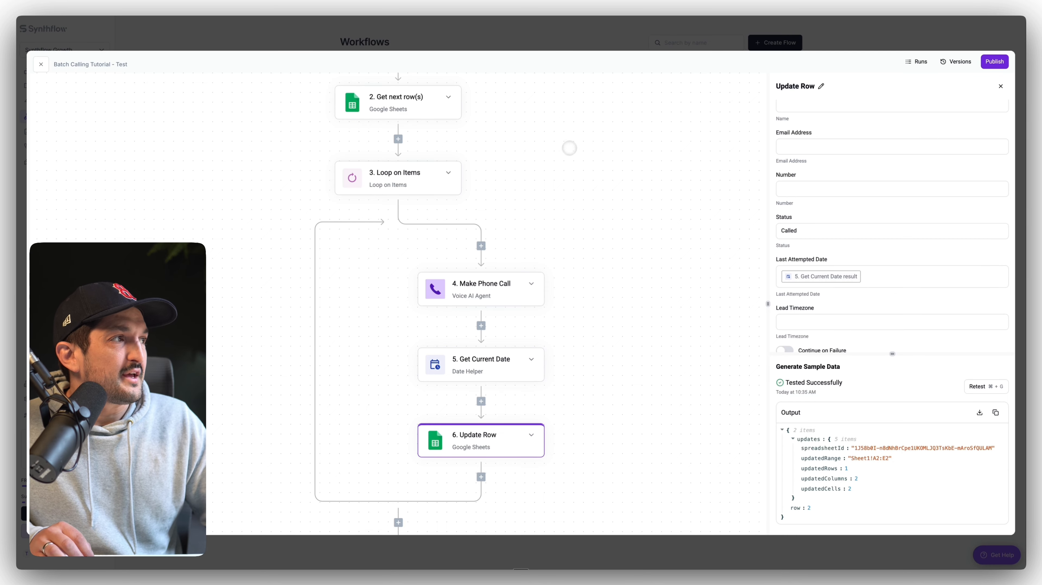
Step: Open the Every X Minutes trigger to review its schedule settings
scroll(657, 140, "up", 3)
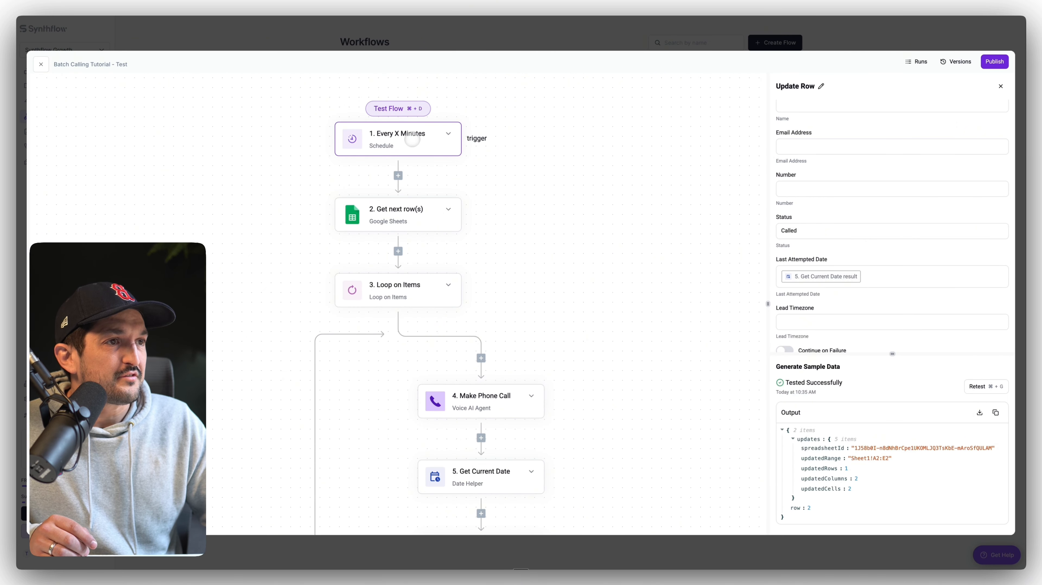
left_click(410, 141)
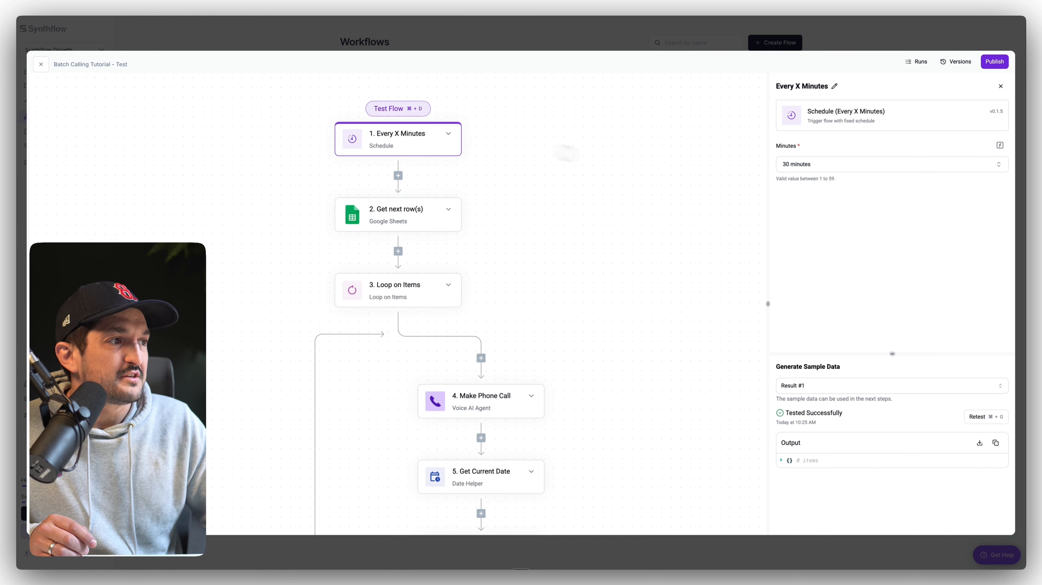
Step: Review the Get next row(s) step's start row, memory key and group size, and publish the Batch Calling Tutorial - Test workflow
left_click(420, 213)
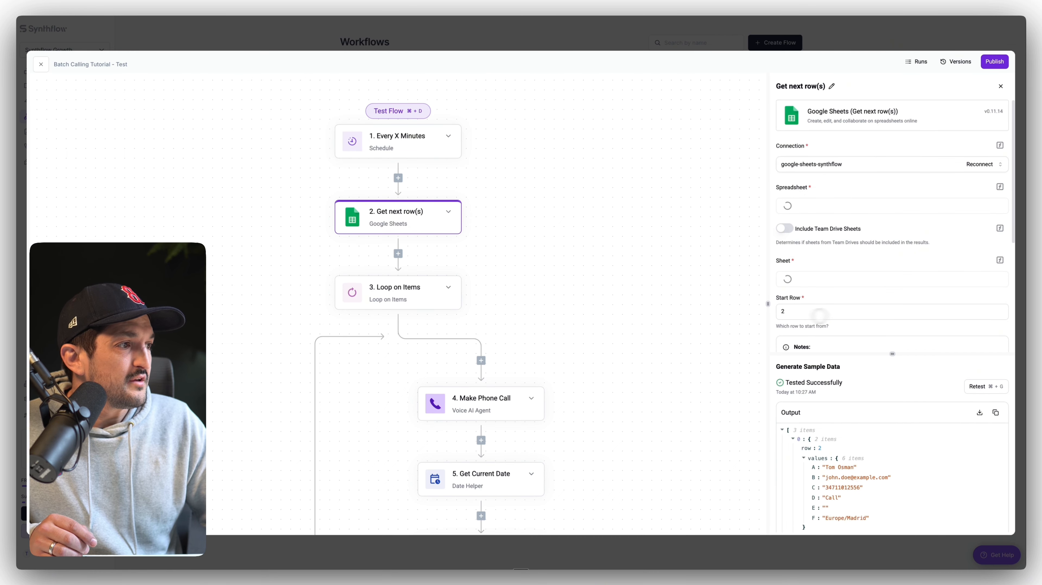
scroll(819, 299, "down", 5)
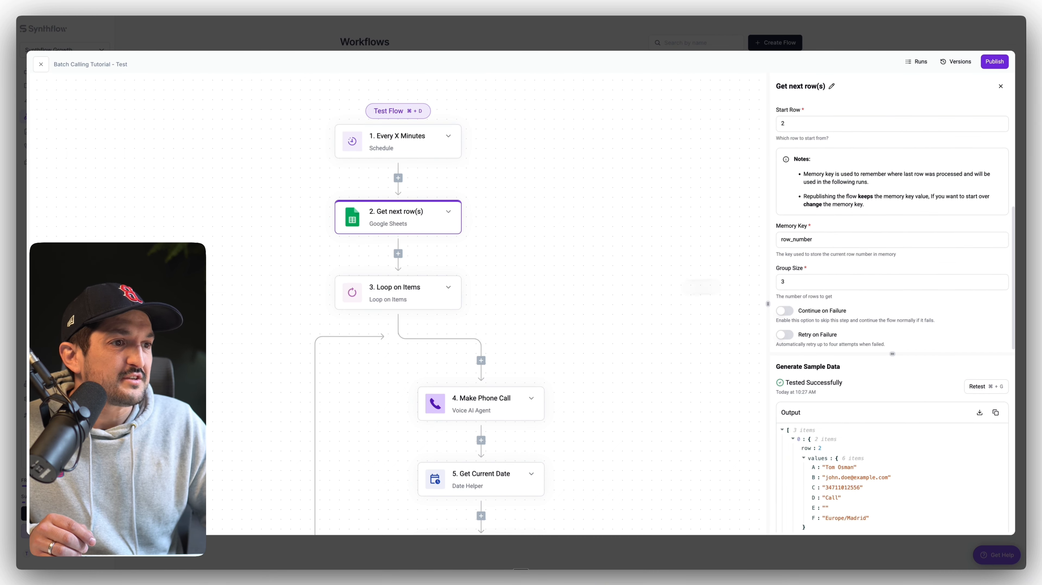
scroll(490, 412, "down", 2)
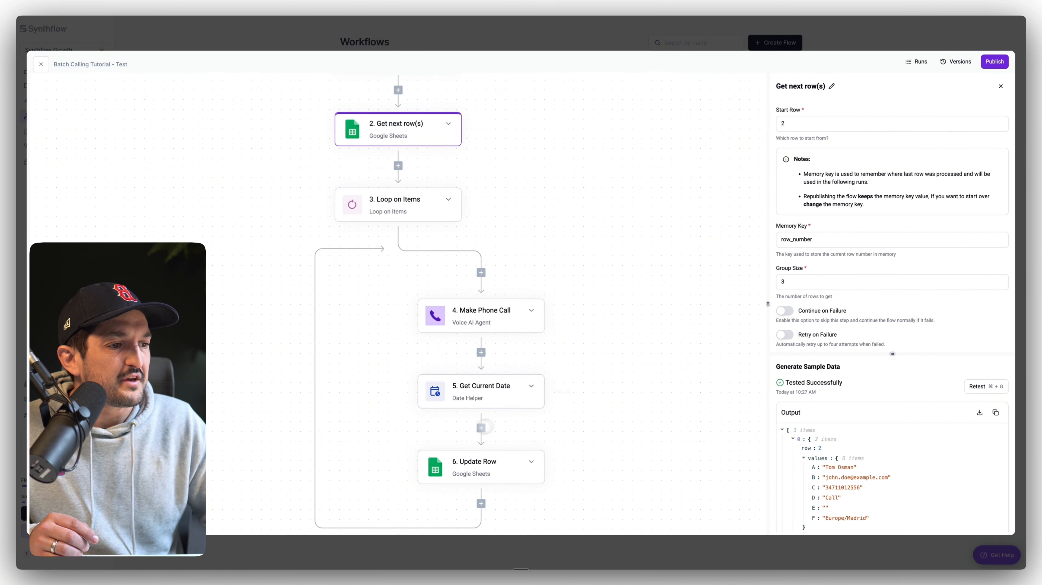
scroll(496, 410, "down", 1)
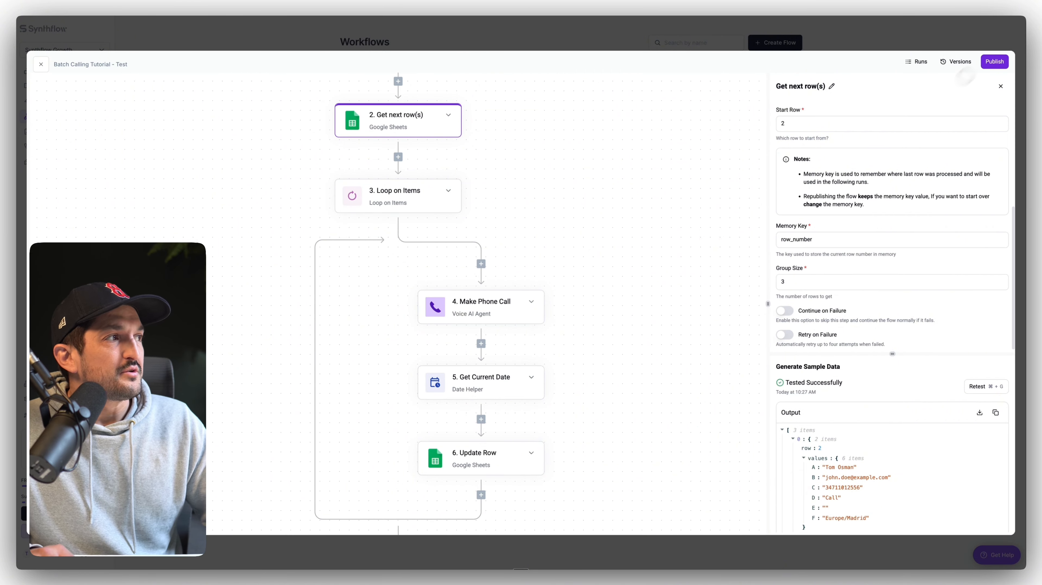
left_click(997, 62)
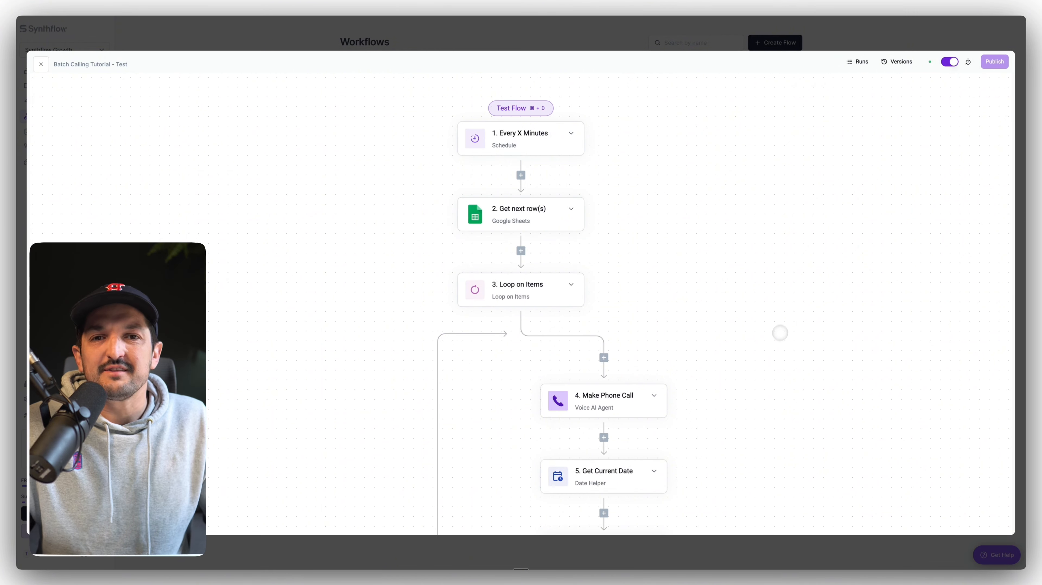
scroll(743, 343, "down", 1)
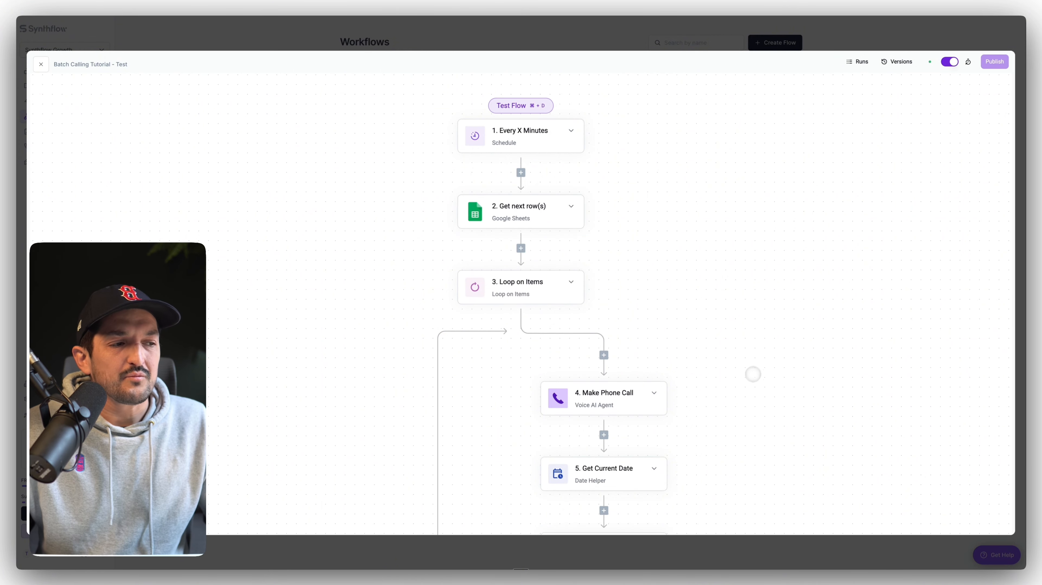